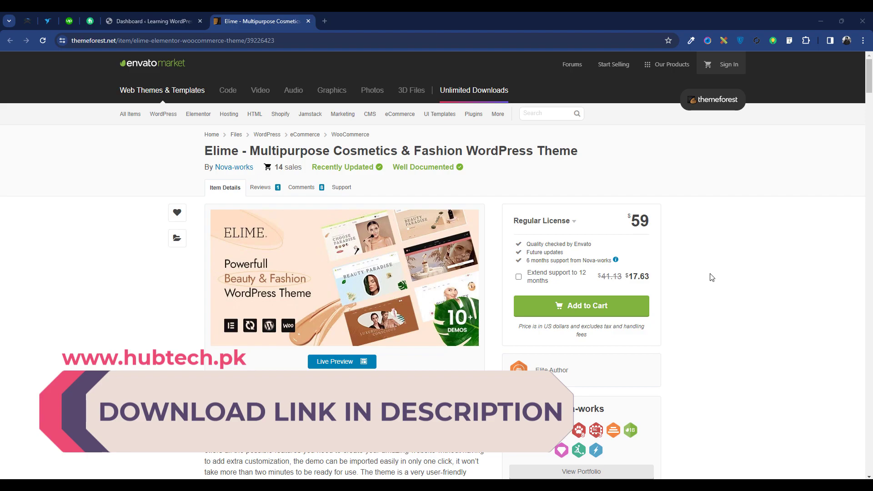
Examine the Elime theme's ThemeForest page, including its description, item details, feature list and ready homepage demos.
{"action": "scroll", "coordinate": [708, 275], "scroll_direction": "down", "scroll_amount": 4}
{"action": "scroll", "coordinate": [712, 277], "scroll_direction": "down", "scroll_amount": 1}
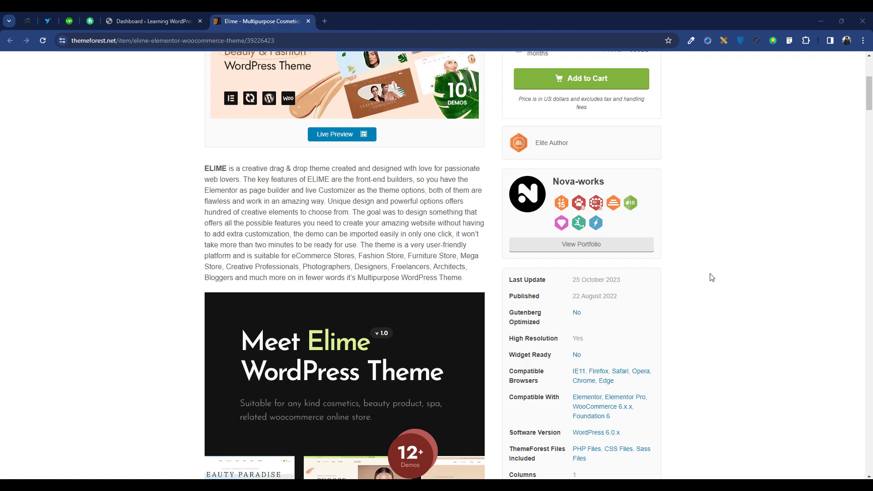
{"action": "scroll", "coordinate": [594, 282], "scroll_direction": "down", "scroll_amount": 5}
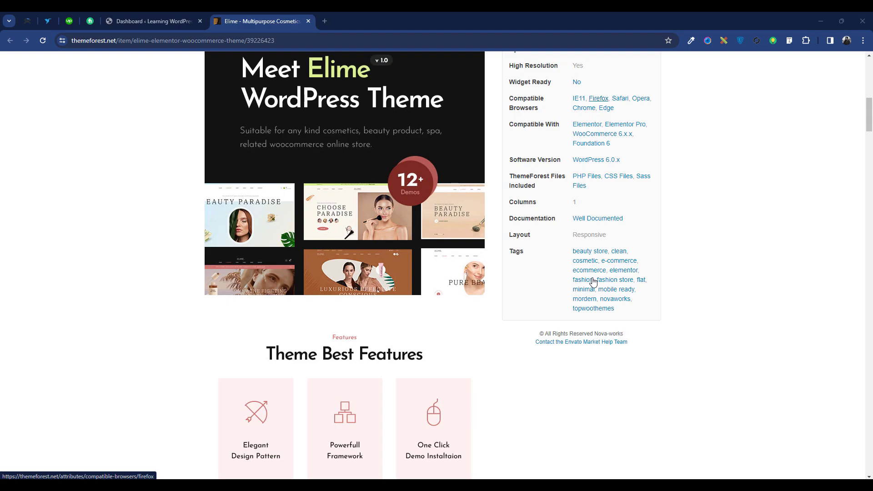
{"action": "scroll", "coordinate": [594, 282], "scroll_direction": "down", "scroll_amount": 2}
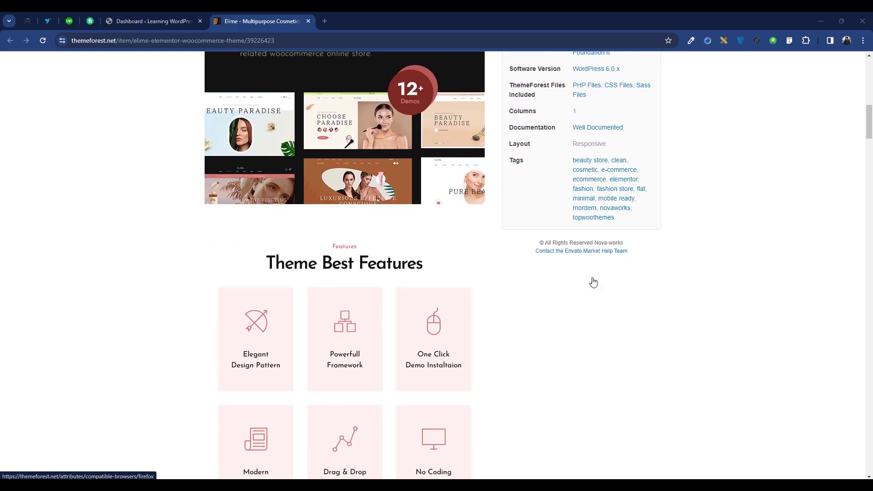
{"action": "scroll", "coordinate": [568, 284], "scroll_direction": "down", "scroll_amount": 6}
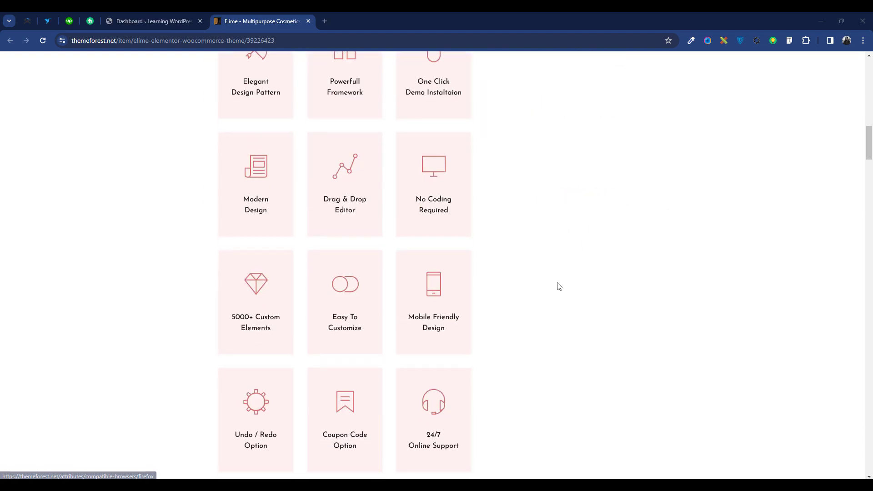
{"action": "scroll", "coordinate": [559, 287], "scroll_direction": "down", "scroll_amount": 5}
{"action": "scroll", "coordinate": [559, 286], "scroll_direction": "down", "scroll_amount": 6}
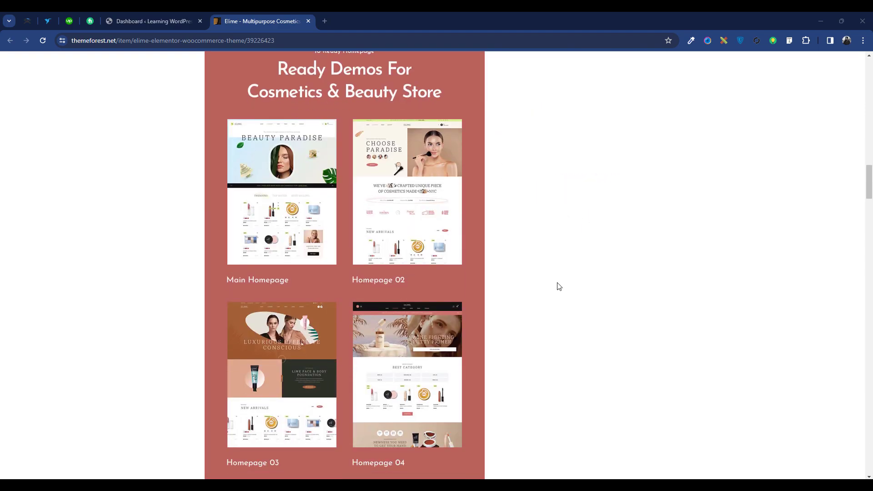
{"action": "scroll", "coordinate": [559, 286], "scroll_direction": "down", "scroll_amount": 5}
{"action": "scroll", "coordinate": [559, 286], "scroll_direction": "down", "scroll_amount": 7}
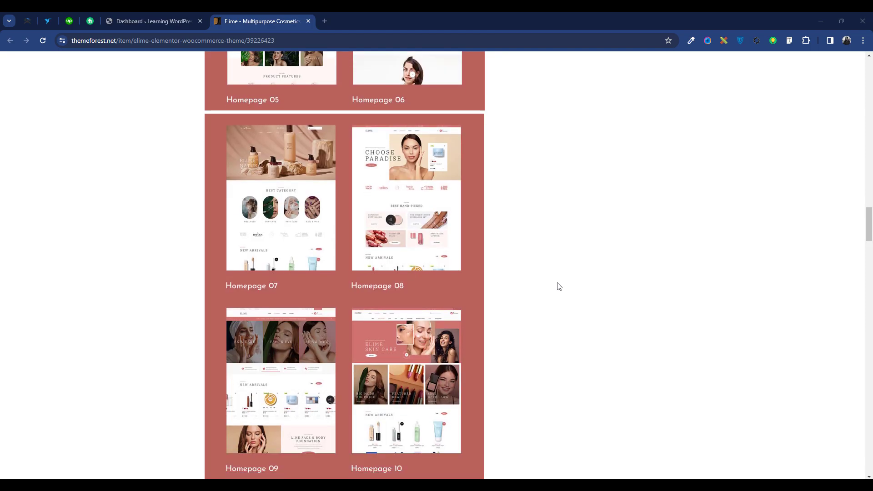
{"action": "scroll", "coordinate": [559, 287], "scroll_direction": "up", "scroll_amount": 18}
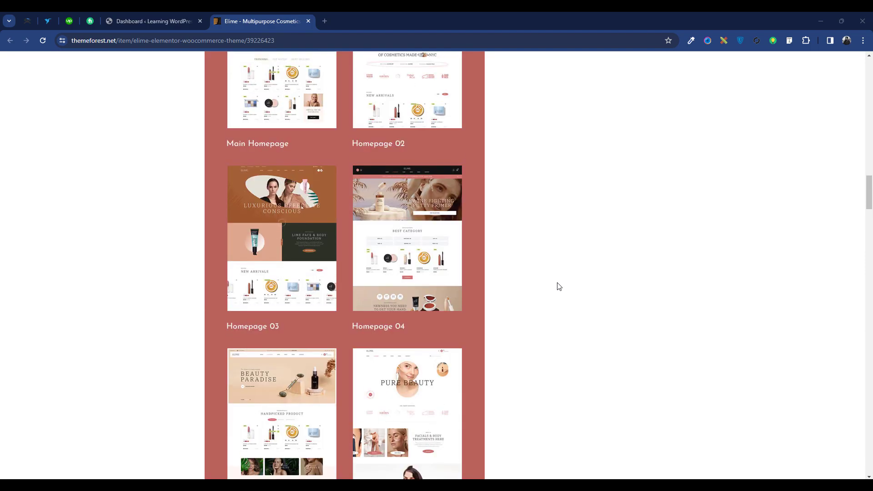
{"action": "scroll", "coordinate": [559, 286], "scroll_direction": "up", "scroll_amount": 14}
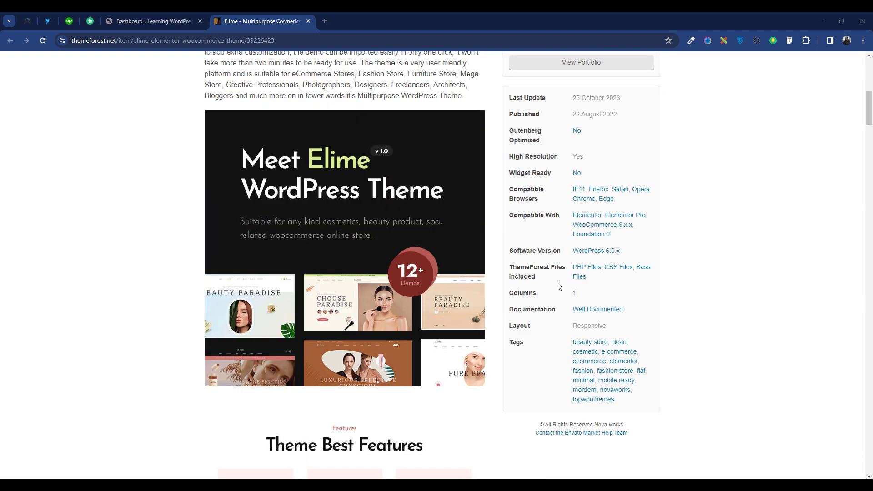
{"action": "scroll", "coordinate": [560, 285], "scroll_direction": "up", "scroll_amount": 6}
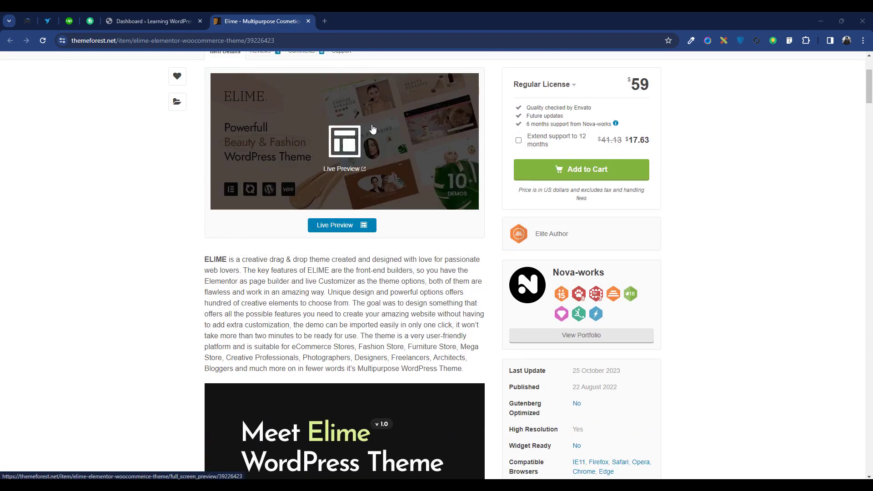
Open the Elime theme's live preview and examine the demo homepage's hero banner and trending products section.
{"action": "left_click", "coordinate": [351, 142]}
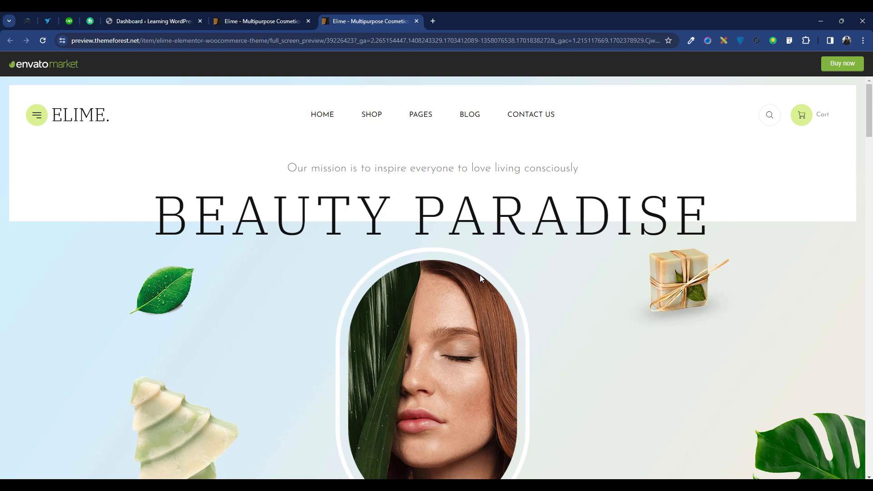
{"action": "scroll", "coordinate": [416, 323], "scroll_direction": "down", "scroll_amount": 2}
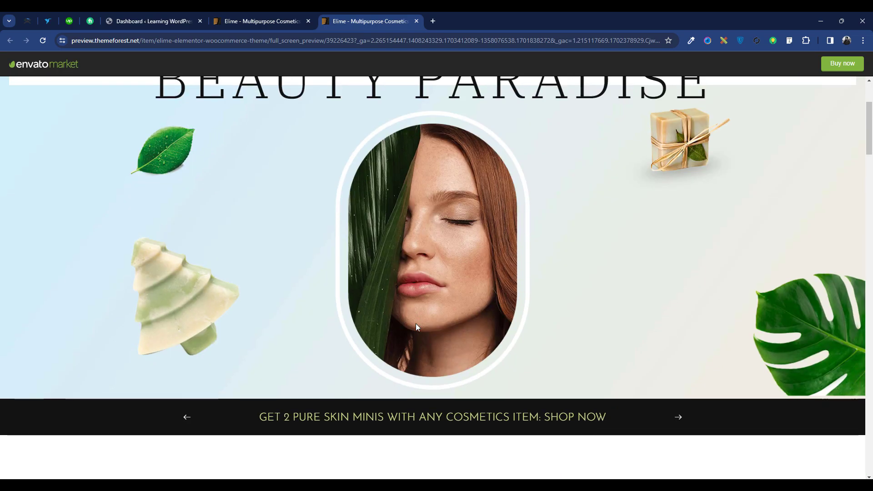
{"action": "scroll", "coordinate": [374, 327], "scroll_direction": "up", "scroll_amount": 1}
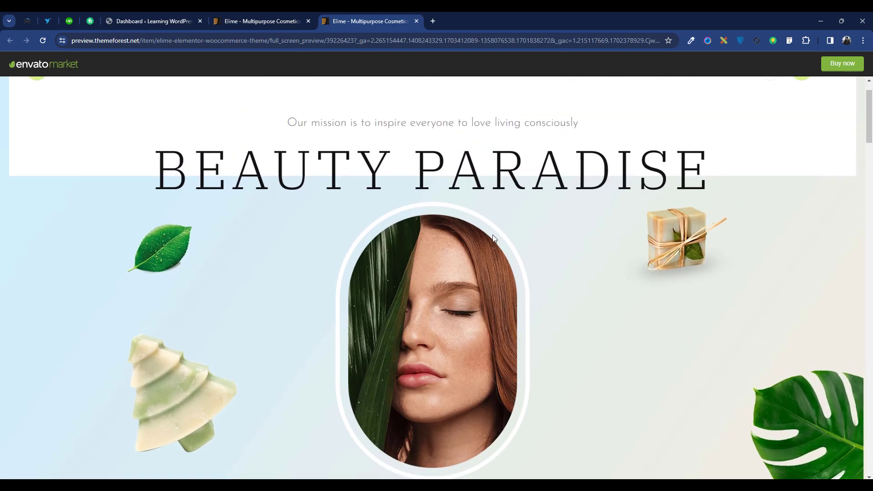
{"action": "scroll", "coordinate": [473, 388], "scroll_direction": "down", "scroll_amount": 2}
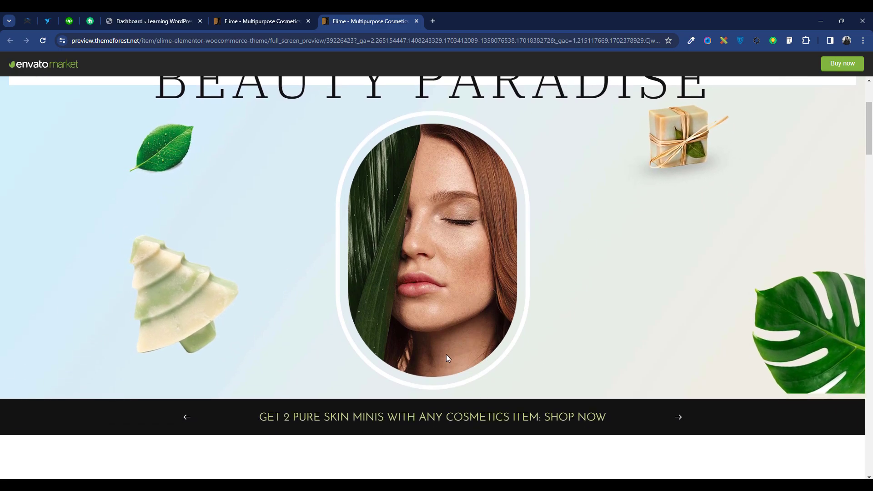
{"action": "scroll", "coordinate": [446, 354], "scroll_direction": "up", "scroll_amount": 2}
{"action": "scroll", "coordinate": [446, 357], "scroll_direction": "up", "scroll_amount": 1}
{"action": "scroll", "coordinate": [446, 349], "scroll_direction": "down", "scroll_amount": 10}
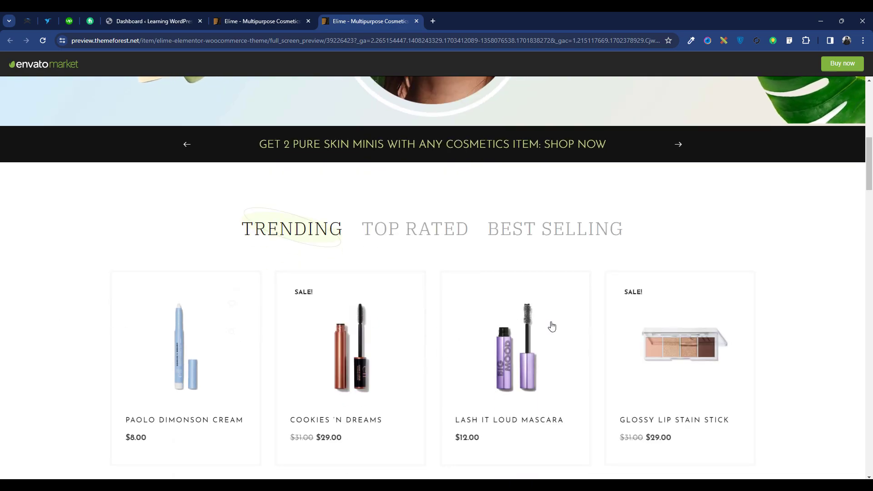
{"action": "scroll", "coordinate": [787, 353], "scroll_direction": "down", "scroll_amount": 3}
{"action": "scroll", "coordinate": [787, 354], "scroll_direction": "up", "scroll_amount": 3}
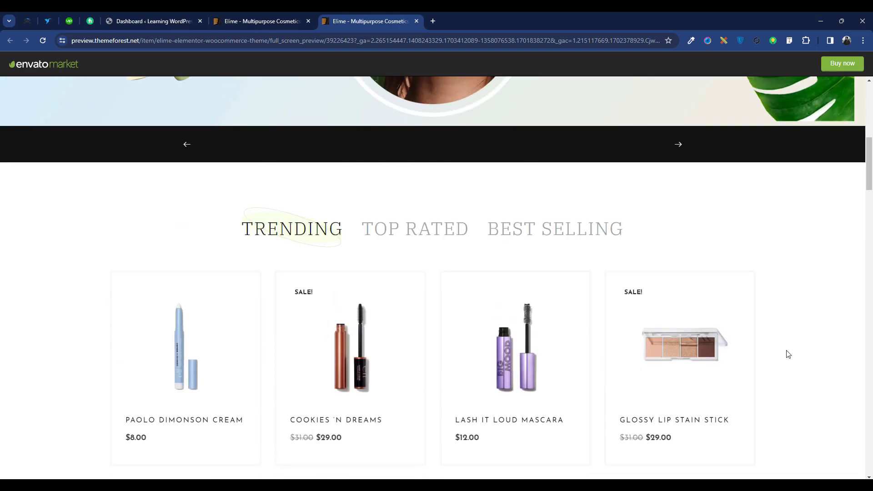
Examine the rest of the demo homepage: best categories, gift offer, testimonials, product features, blog and footer.
{"action": "scroll", "coordinate": [787, 354], "scroll_direction": "down", "scroll_amount": 6}
{"action": "scroll", "coordinate": [470, 288], "scroll_direction": "down", "scroll_amount": 10}
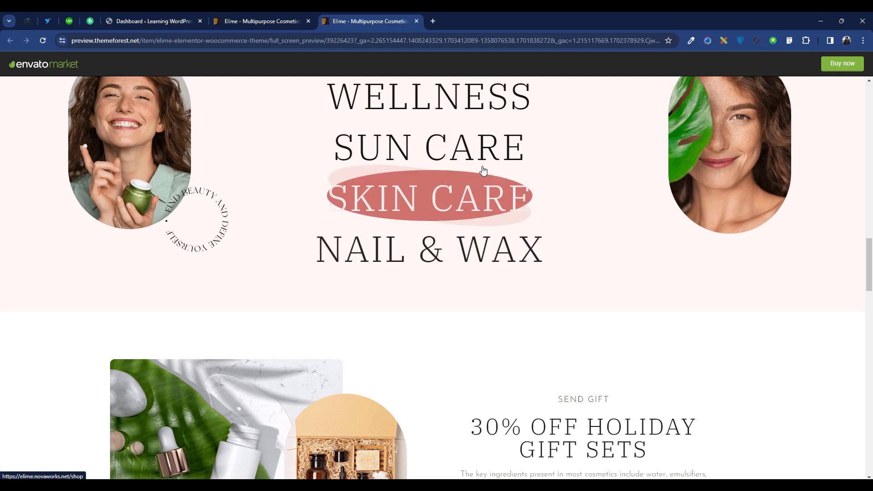
{"action": "scroll", "coordinate": [485, 142], "scroll_direction": "up", "scroll_amount": 2}
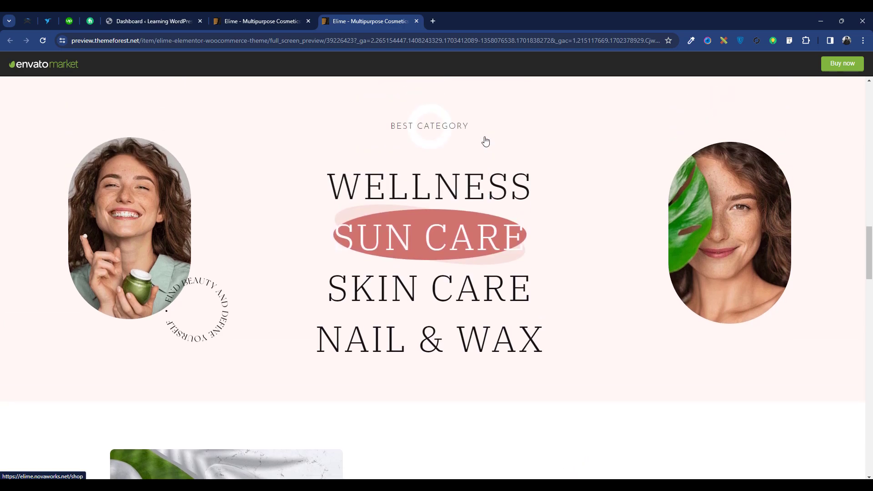
{"action": "scroll", "coordinate": [450, 254], "scroll_direction": "down", "scroll_amount": 5}
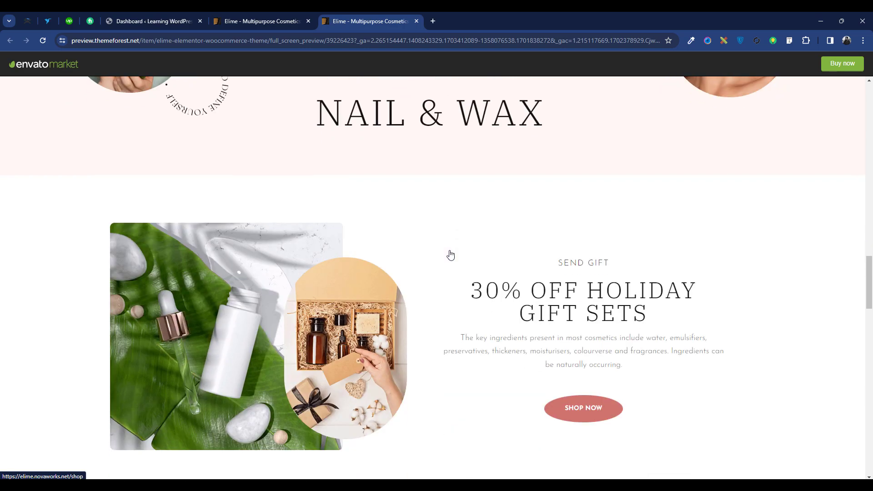
{"action": "scroll", "coordinate": [449, 254], "scroll_direction": "down", "scroll_amount": 2}
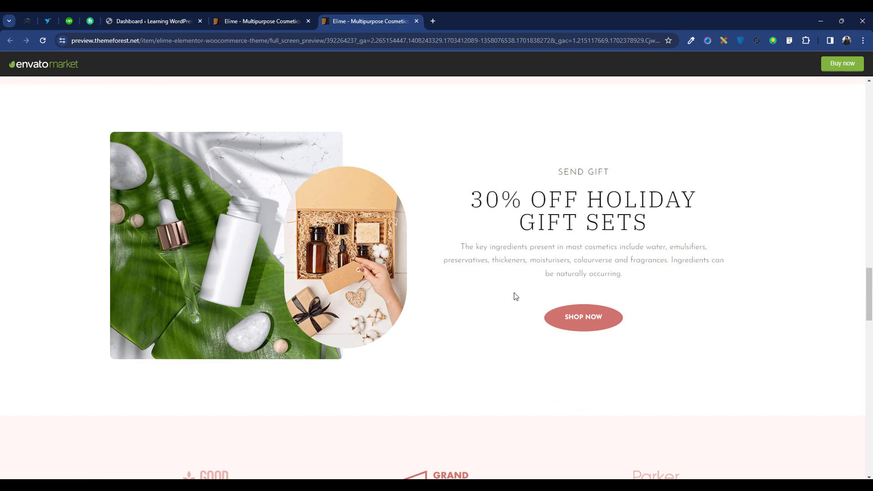
{"action": "scroll", "coordinate": [516, 296], "scroll_direction": "down", "scroll_amount": 6}
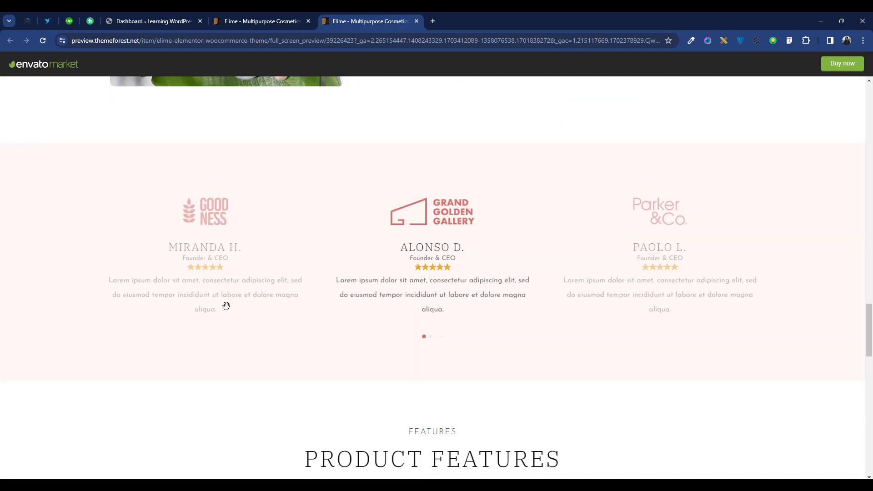
{"action": "scroll", "coordinate": [449, 318], "scroll_direction": "down", "scroll_amount": 7}
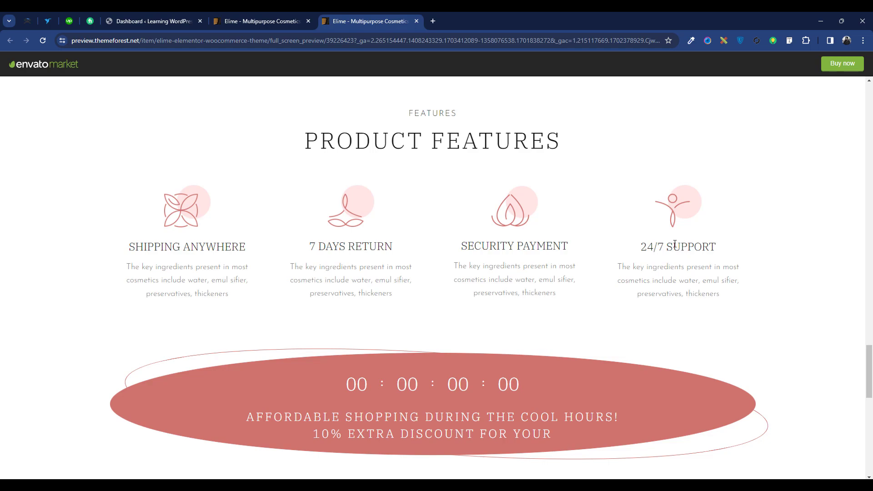
{"action": "scroll", "coordinate": [675, 245], "scroll_direction": "down", "scroll_amount": 12}
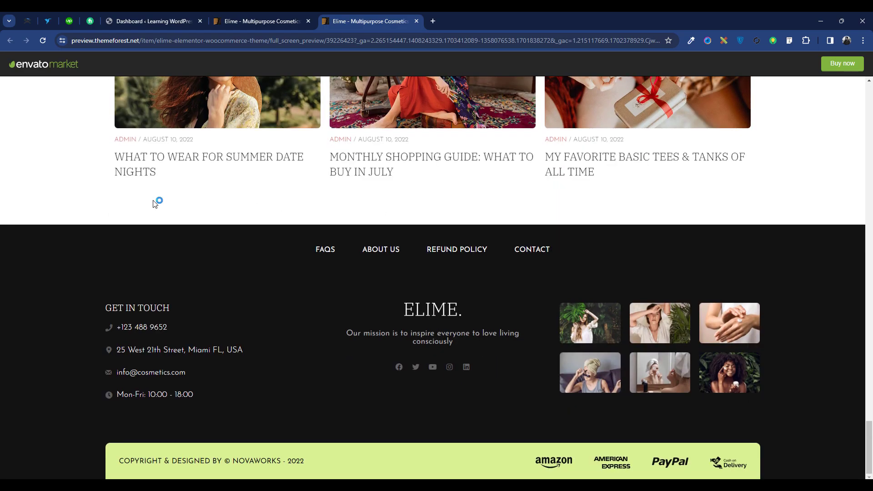
{"action": "scroll", "coordinate": [152, 202], "scroll_direction": "up", "scroll_amount": 4}
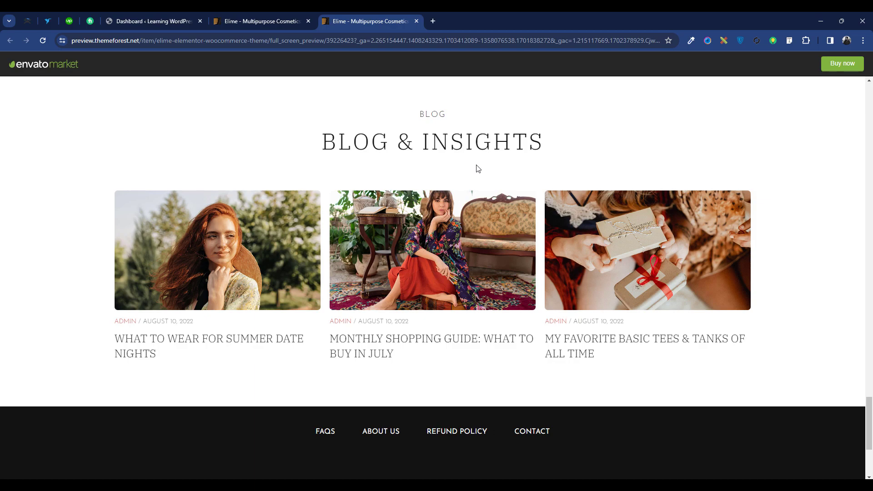
{"action": "scroll", "coordinate": [478, 169], "scroll_direction": "down", "scroll_amount": 4}
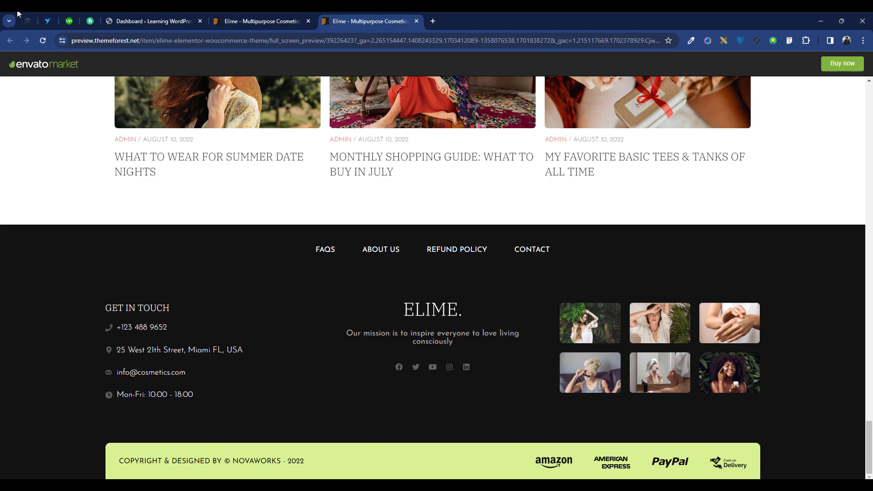
Switch to the WordPress dashboard and activate the installed Elime theme.
{"action": "left_click", "coordinate": [134, 18]}
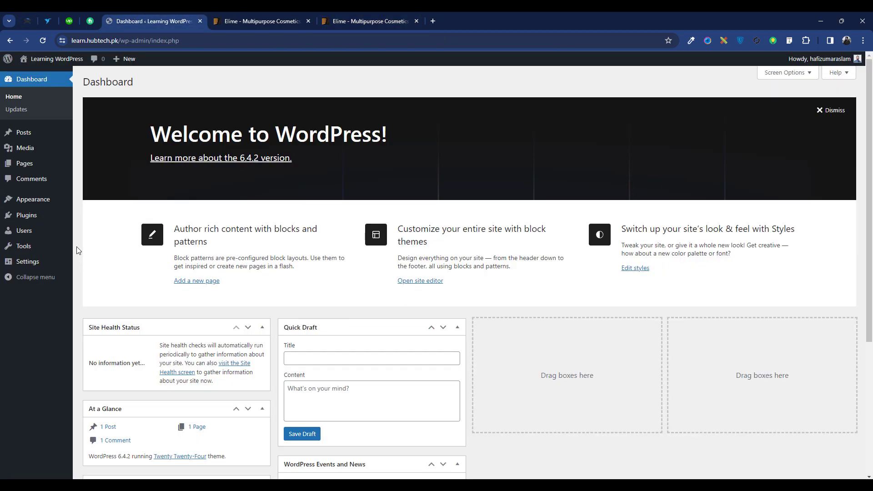
{"action": "mouse_move", "coordinate": [20, 204]}
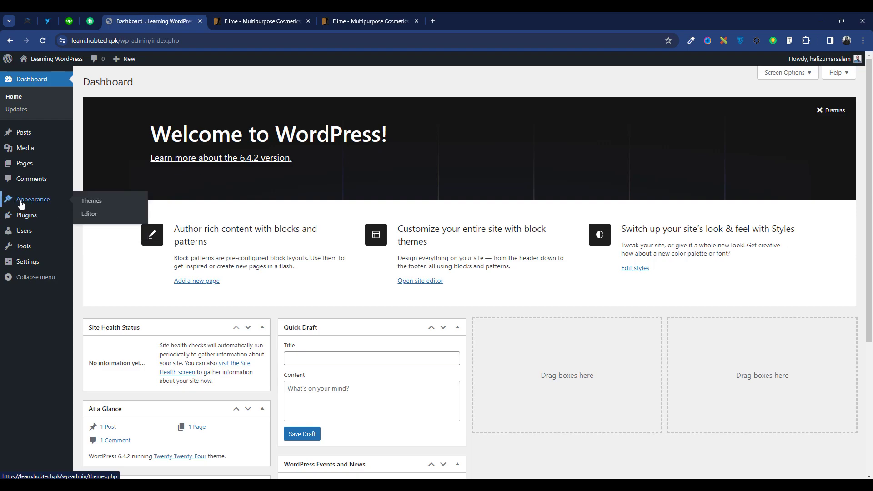
{"action": "left_click", "coordinate": [102, 206]}
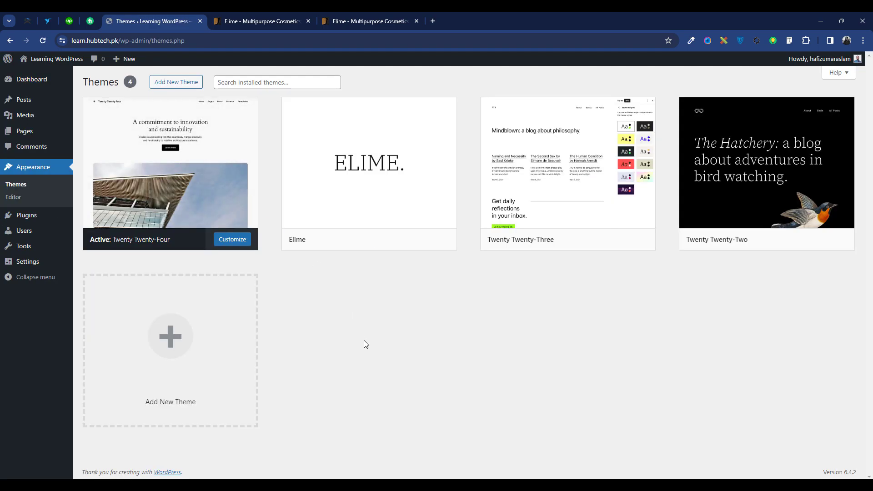
{"action": "mouse_move", "coordinate": [376, 197]}
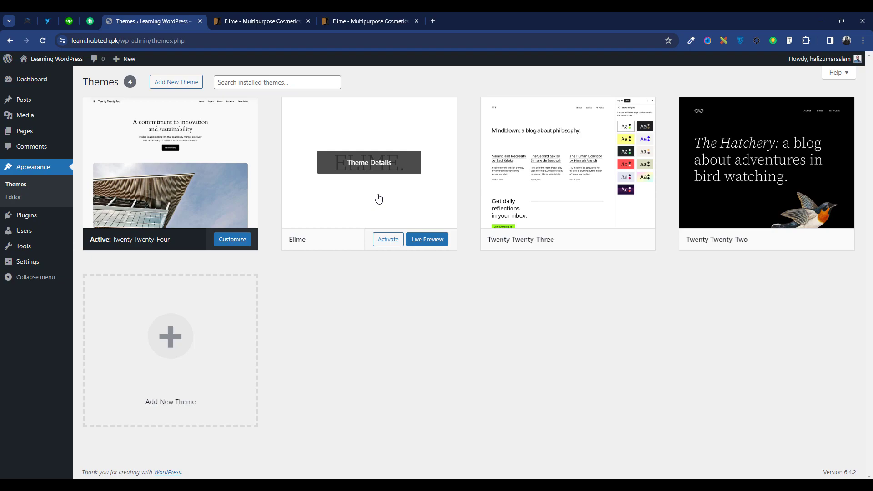
{"action": "left_click", "coordinate": [388, 241]}
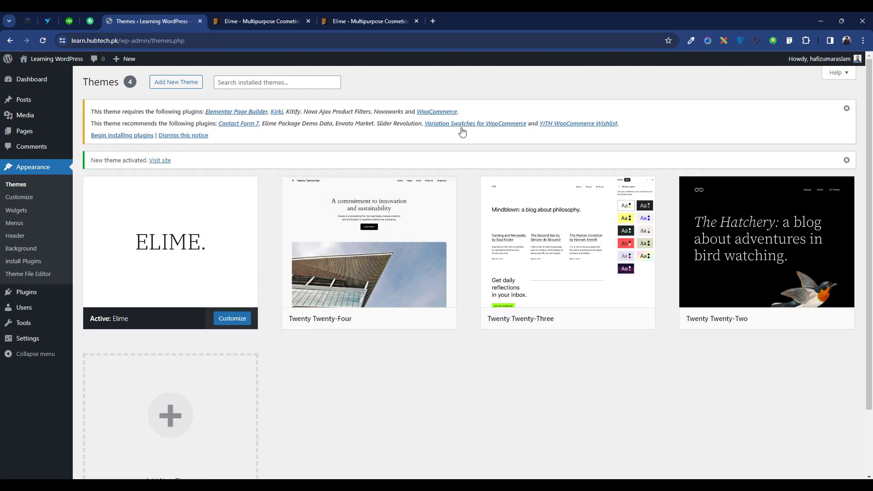
Bulk install all the plugins that the Elime theme requires or recommends.
{"action": "left_click", "coordinate": [115, 139]}
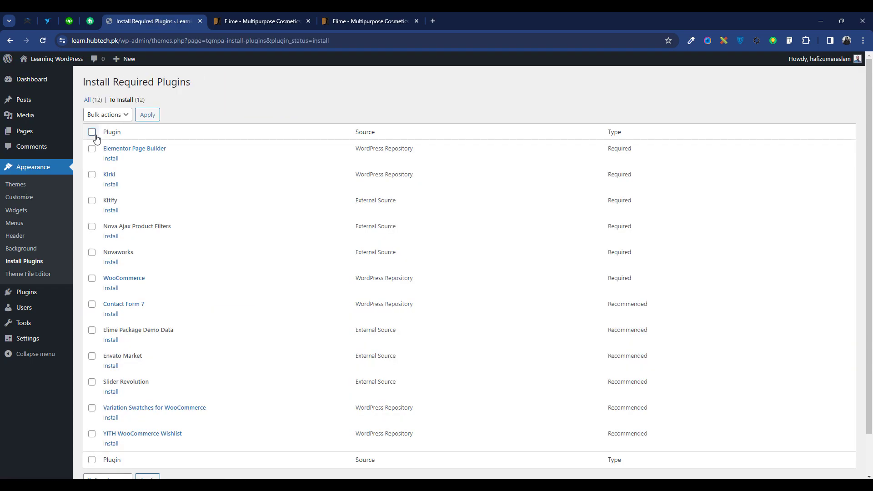
{"action": "left_click", "coordinate": [92, 132]}
{"action": "left_click", "coordinate": [121, 115]}
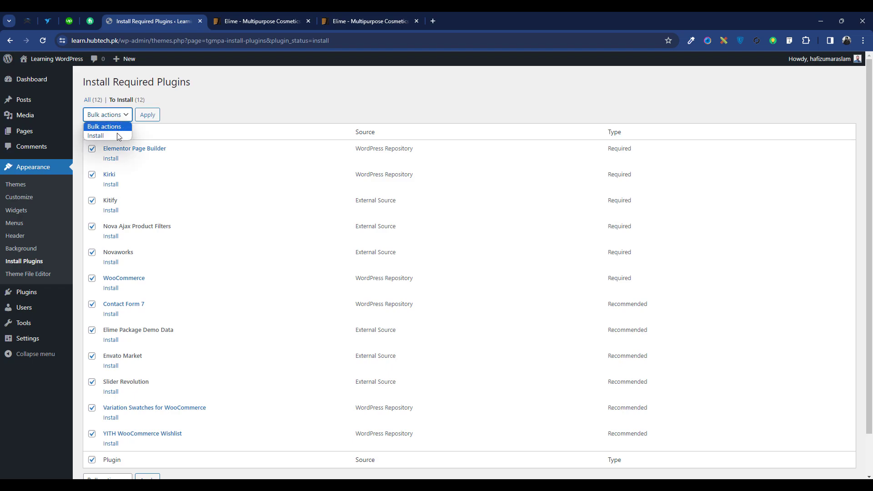
{"action": "left_click", "coordinate": [117, 136]}
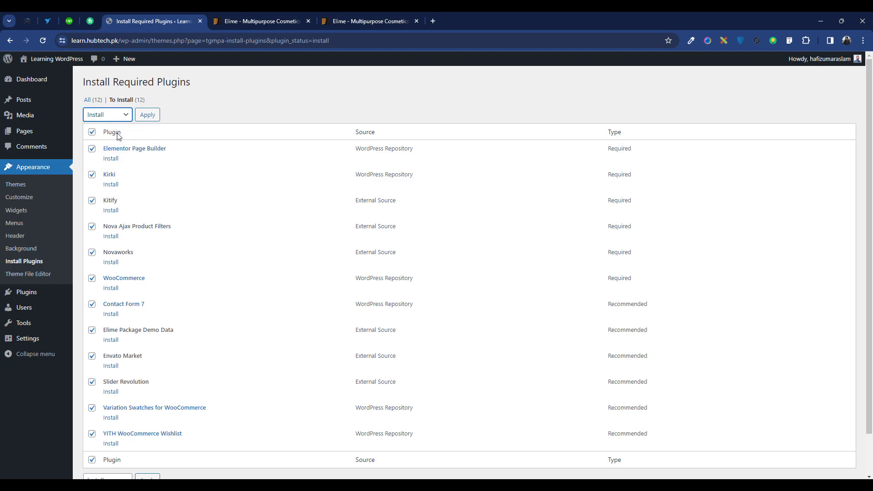
{"action": "left_click", "coordinate": [146, 115]}
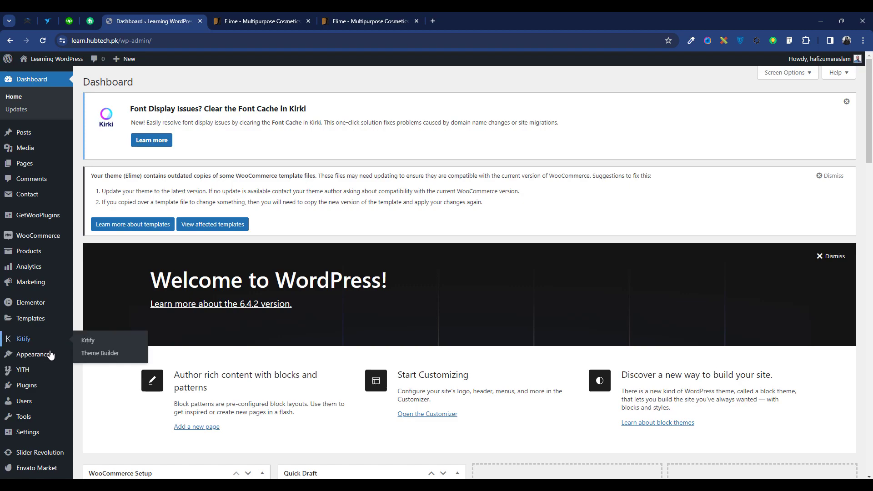
Open the theme's Demo Importer from the WordPress tools and import the Home Cosmetic 05 demo.
{"action": "mouse_move", "coordinate": [42, 359]}
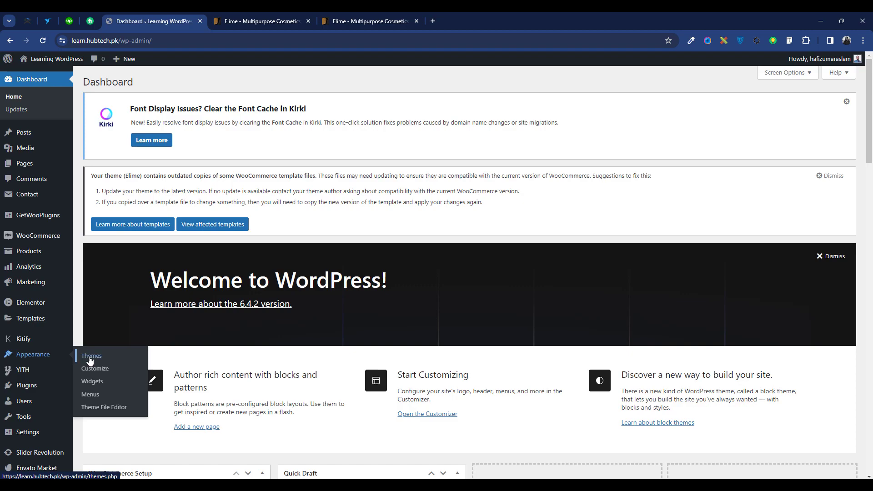
{"action": "scroll", "coordinate": [89, 360], "scroll_direction": "down", "scroll_amount": 1}
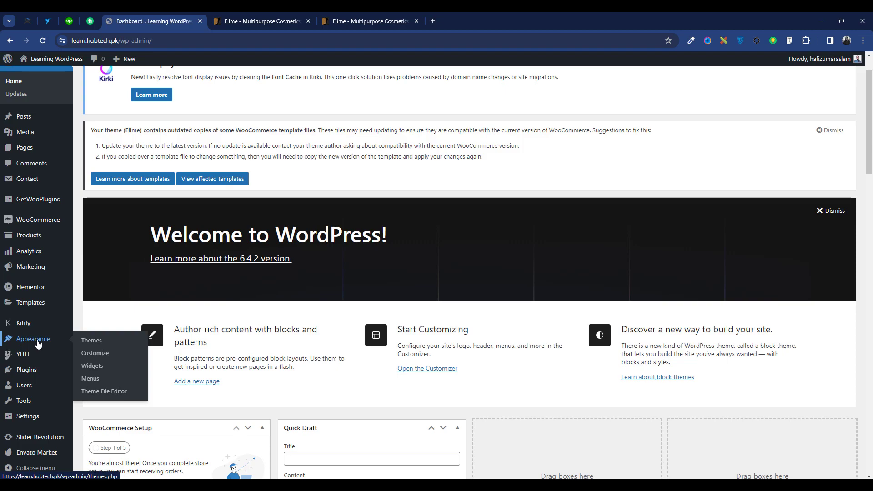
{"action": "mouse_move", "coordinate": [25, 402]}
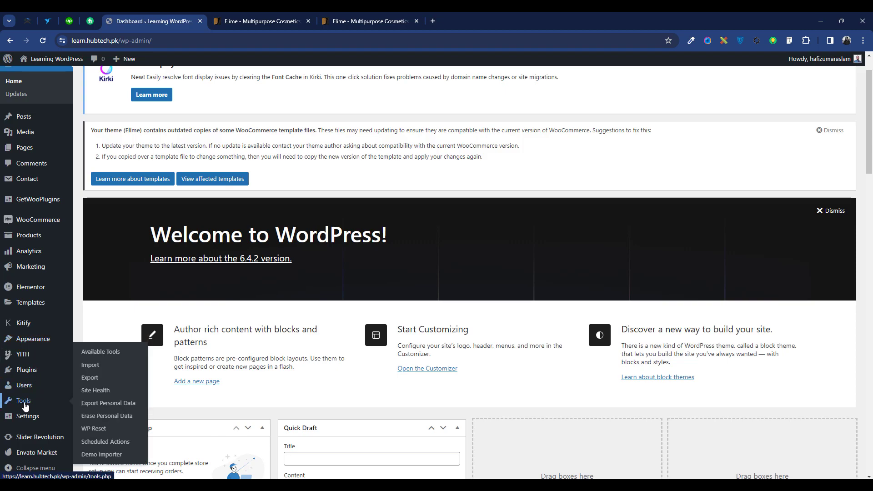
{"action": "left_click", "coordinate": [98, 460]}
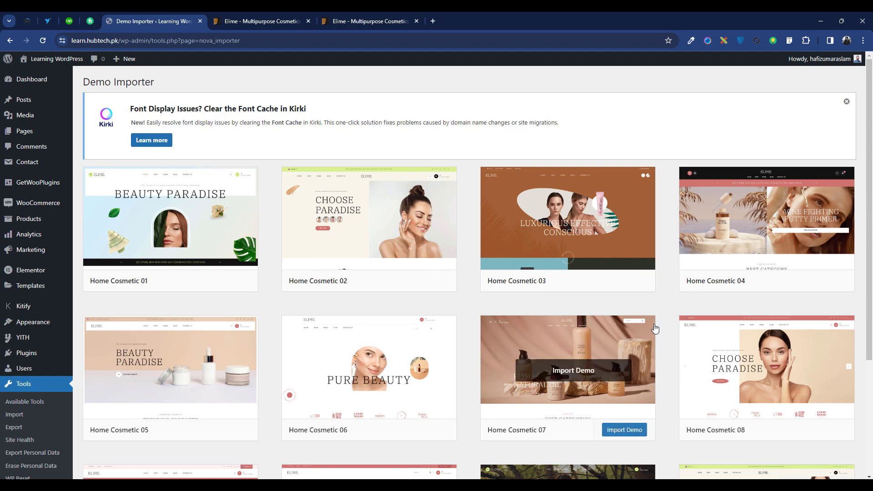
{"action": "scroll", "coordinate": [655, 328], "scroll_direction": "down", "scroll_amount": 4}
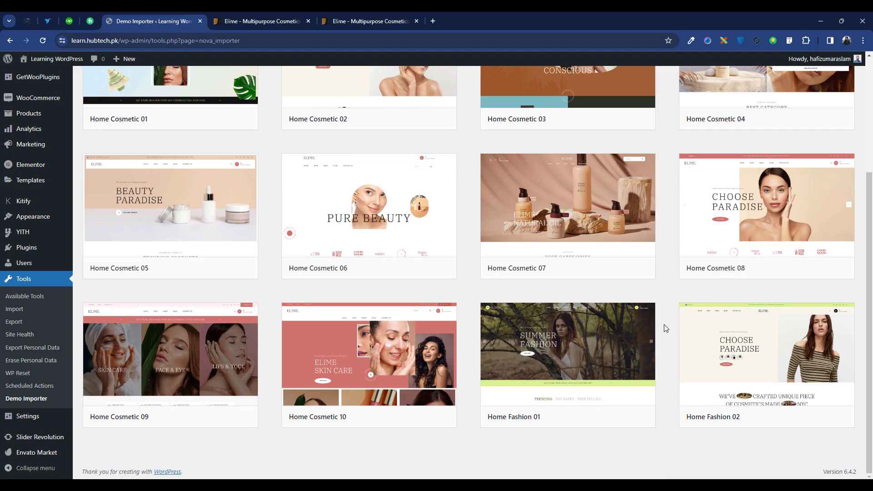
{"action": "scroll", "coordinate": [201, 371], "scroll_direction": "up", "scroll_amount": 2}
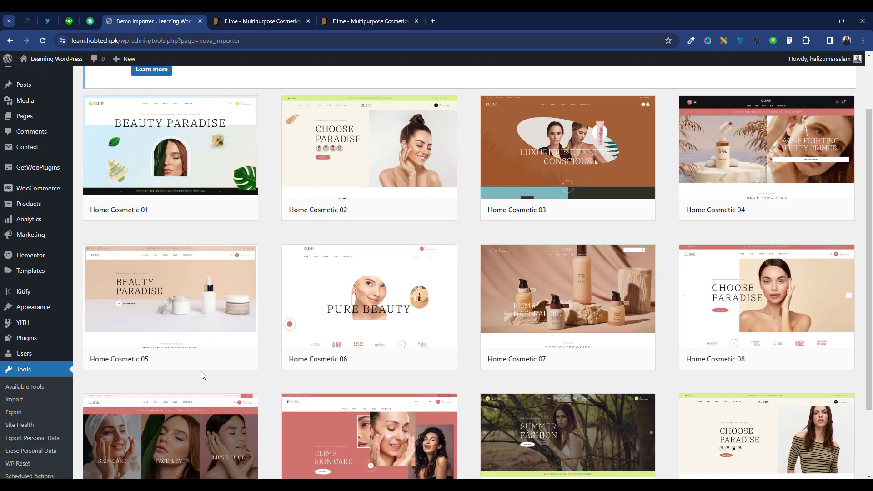
{"action": "mouse_move", "coordinate": [129, 369]}
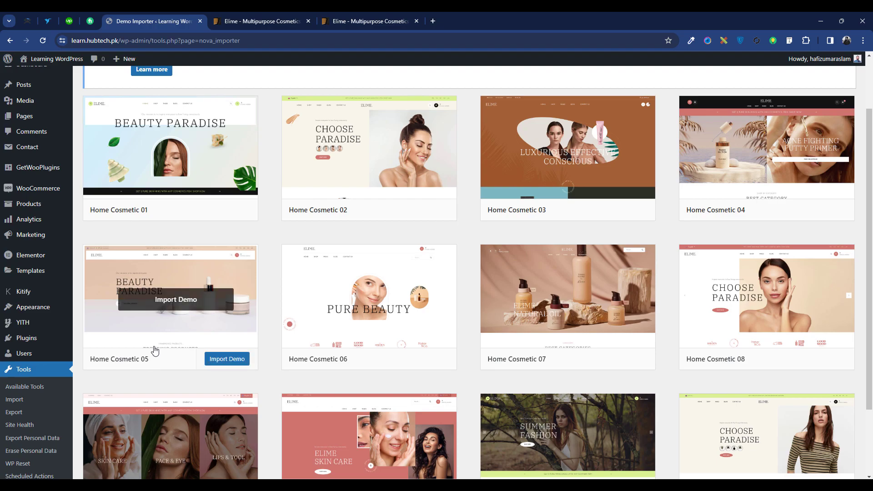
{"action": "left_click", "coordinate": [224, 362]}
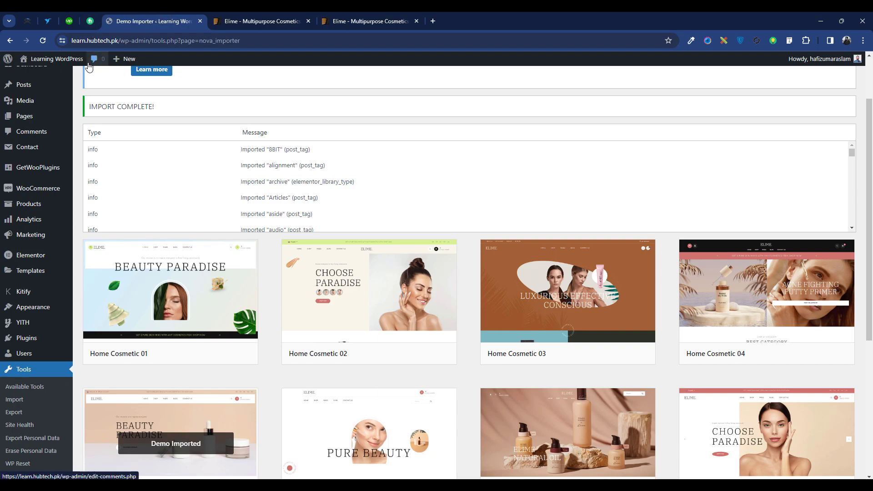
Open the live site in a new browser tab and close the two Elime theme tabs.
{"action": "mouse_move", "coordinate": [45, 68]}
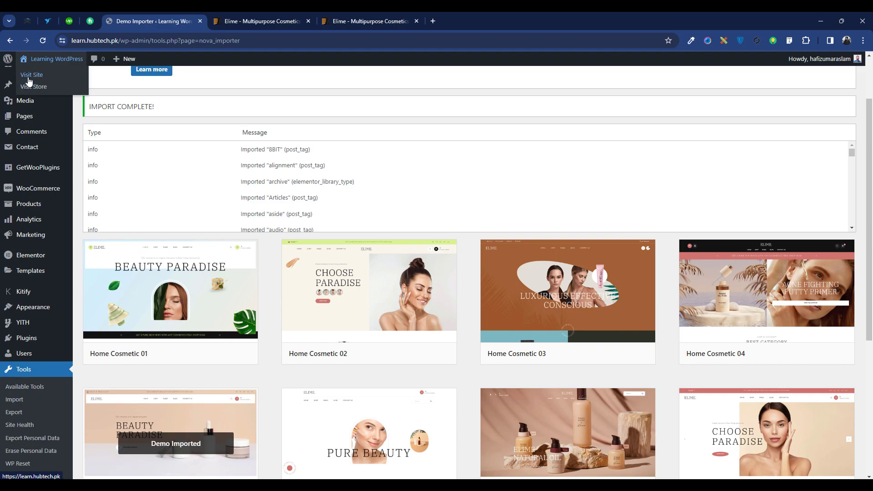
{"action": "middle_click", "coordinate": [28, 81]}
{"action": "left_click", "coordinate": [413, 19]}
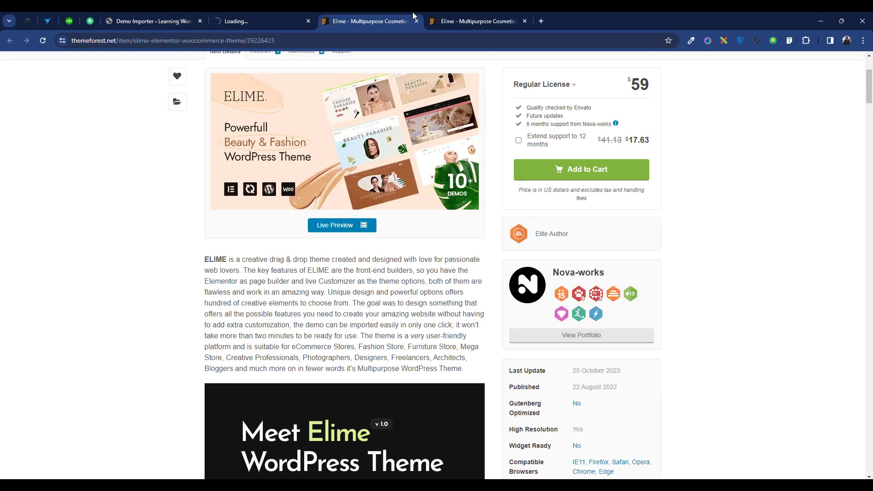
{"action": "left_click", "coordinate": [416, 22]}
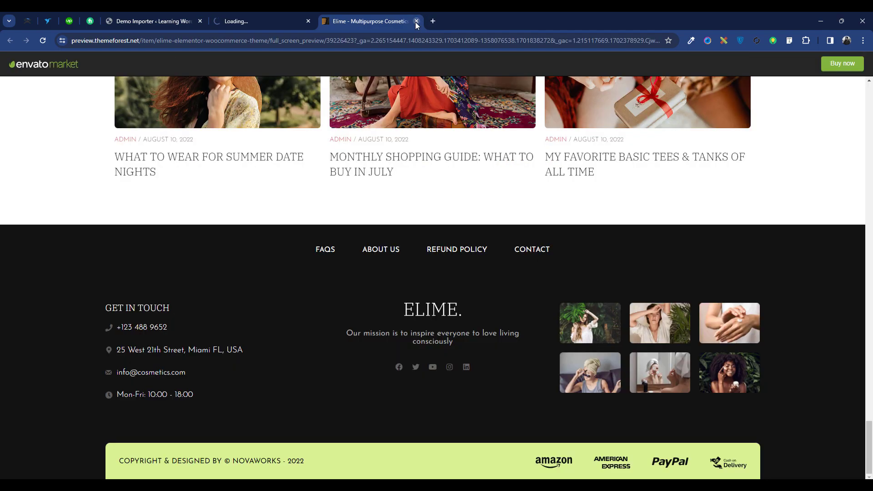
{"action": "left_click", "coordinate": [416, 22]}
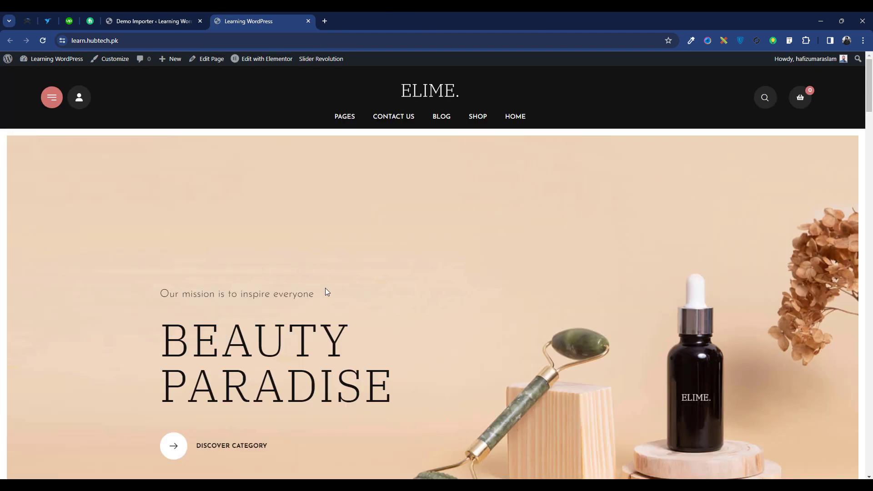
Examine the imported homepage from the hero banner through trending products, product features and blog to the footer.
{"action": "scroll", "coordinate": [325, 287], "scroll_direction": "down", "scroll_amount": 5}
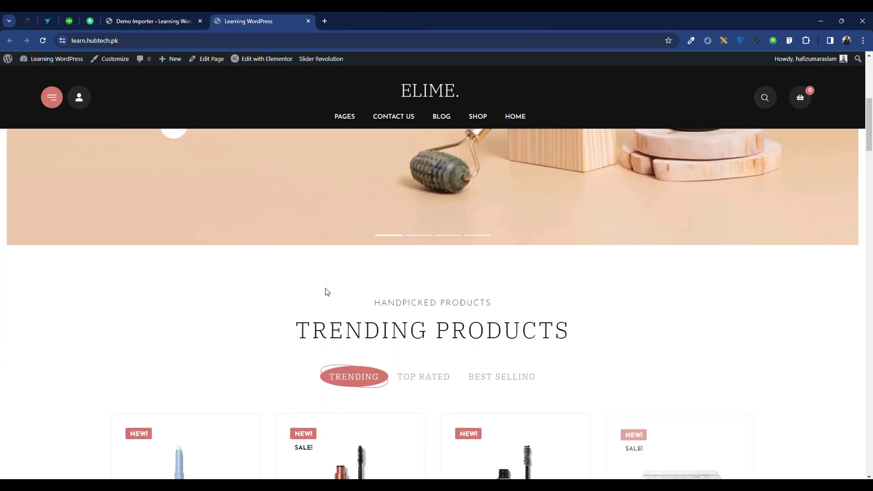
{"action": "scroll", "coordinate": [325, 292], "scroll_direction": "down", "scroll_amount": 10}
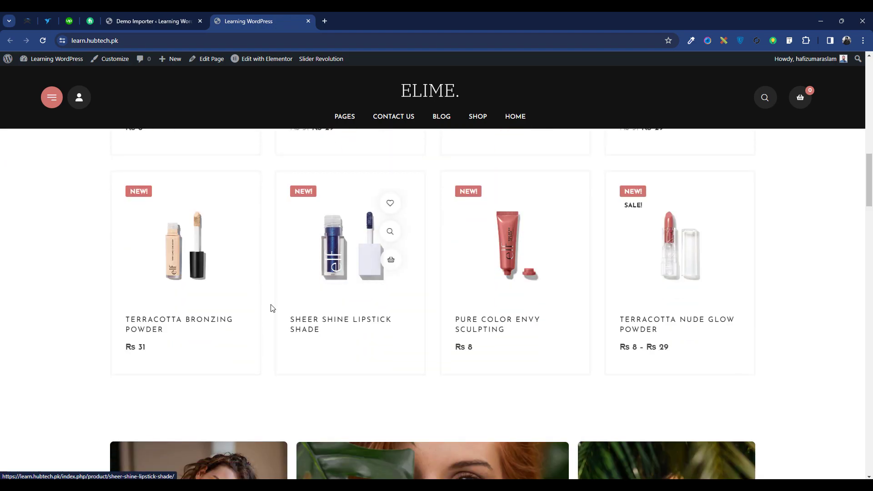
{"action": "scroll", "coordinate": [849, 289], "scroll_direction": "down", "scroll_amount": 10}
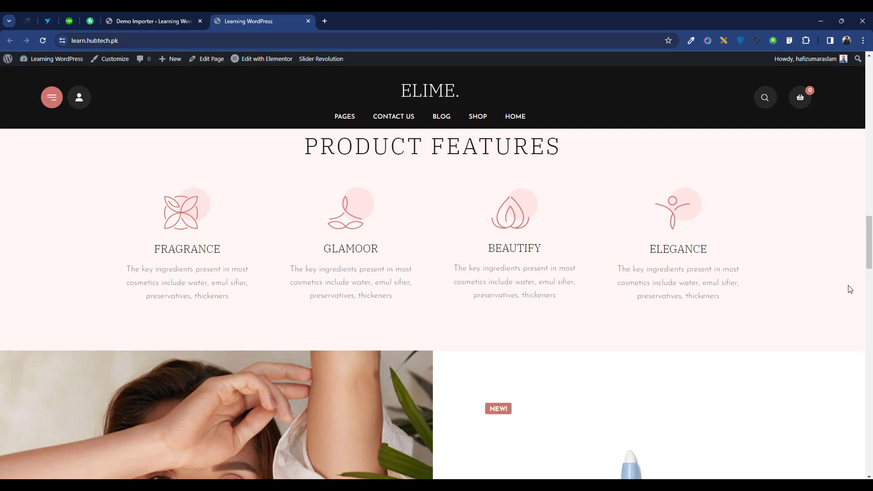
{"action": "scroll", "coordinate": [849, 289], "scroll_direction": "down", "scroll_amount": 10}
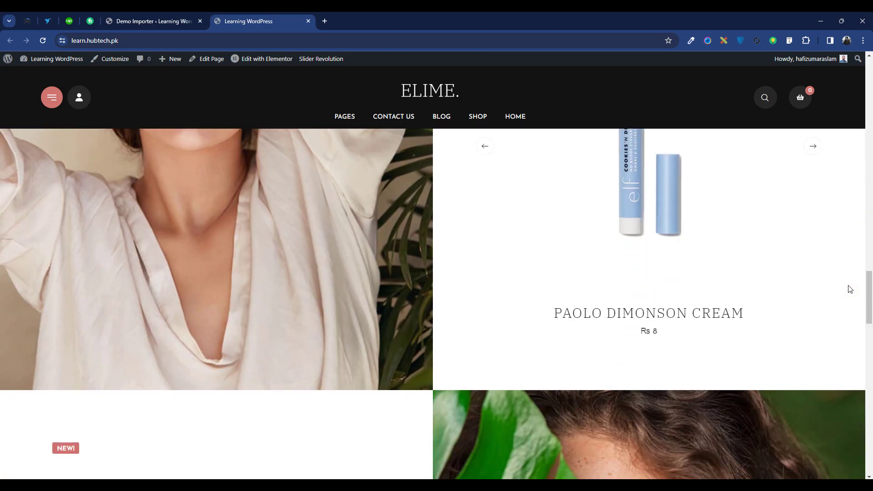
{"action": "scroll", "coordinate": [849, 289], "scroll_direction": "down", "scroll_amount": 9}
{"action": "scroll", "coordinate": [849, 289], "scroll_direction": "down", "scroll_amount": 7}
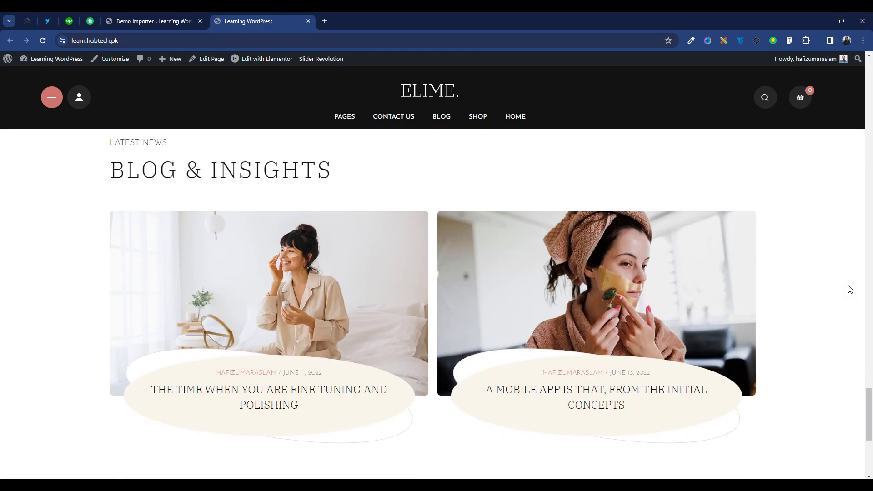
{"action": "scroll", "coordinate": [850, 289], "scroll_direction": "down", "scroll_amount": 5}
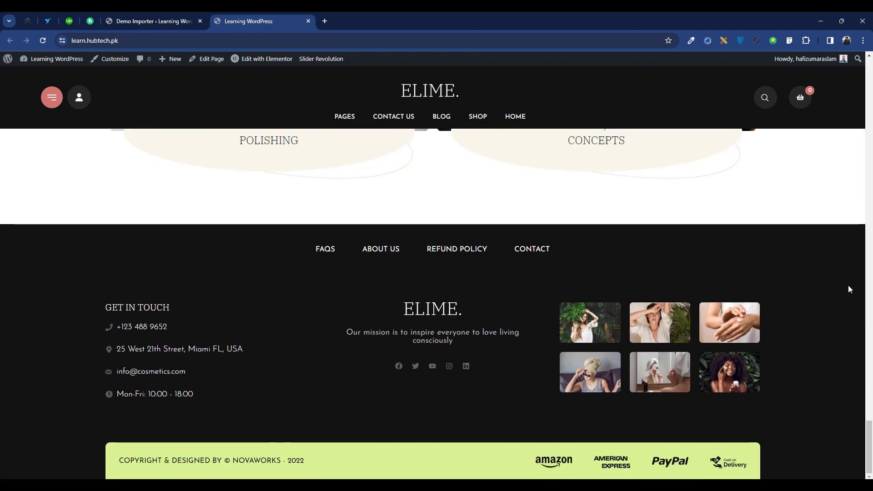
Return to the start of the homepage and examine the header navigation's submenus, including Shop.
{"action": "scroll", "coordinate": [848, 289], "scroll_direction": "up", "scroll_amount": 15}
{"action": "scroll", "coordinate": [848, 290], "scroll_direction": "up", "scroll_amount": 12}
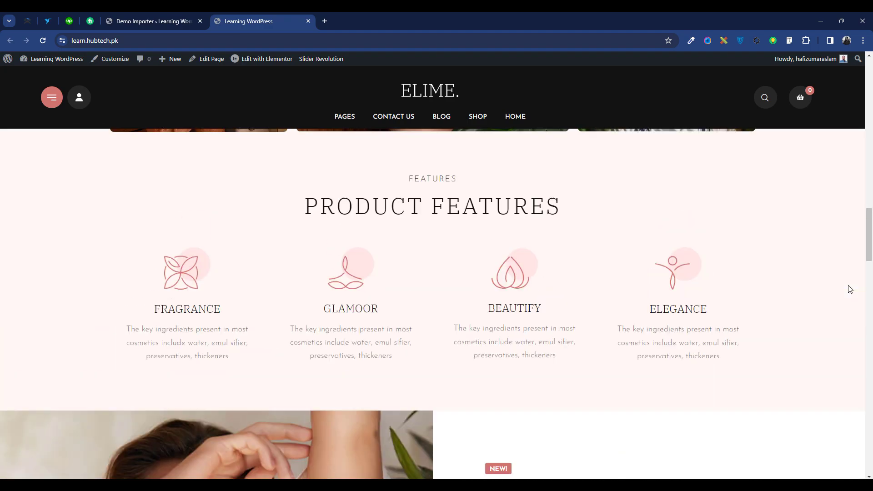
{"action": "scroll", "coordinate": [849, 289], "scroll_direction": "up", "scroll_amount": 1}
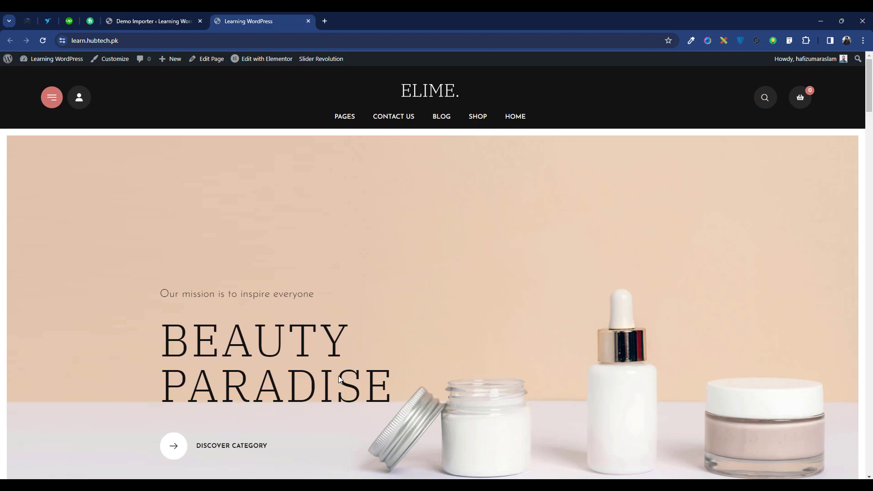
{"action": "mouse_move", "coordinate": [448, 121]}
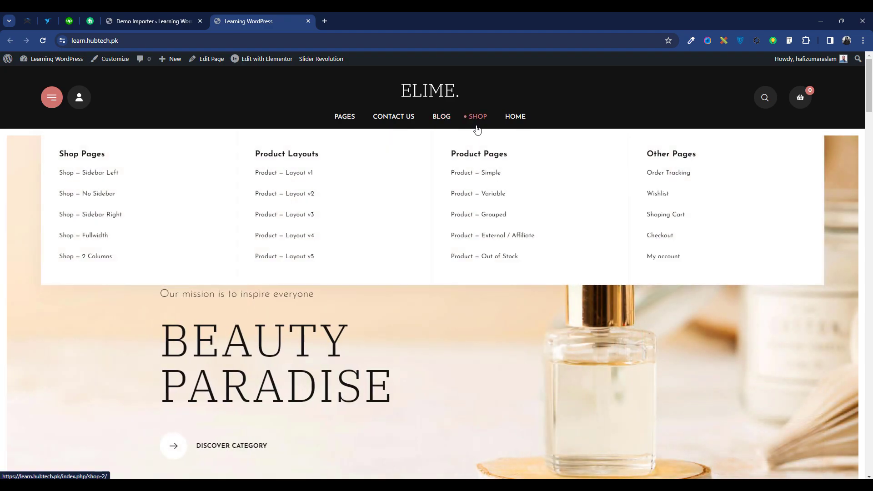
{"action": "mouse_move", "coordinate": [515, 117]}
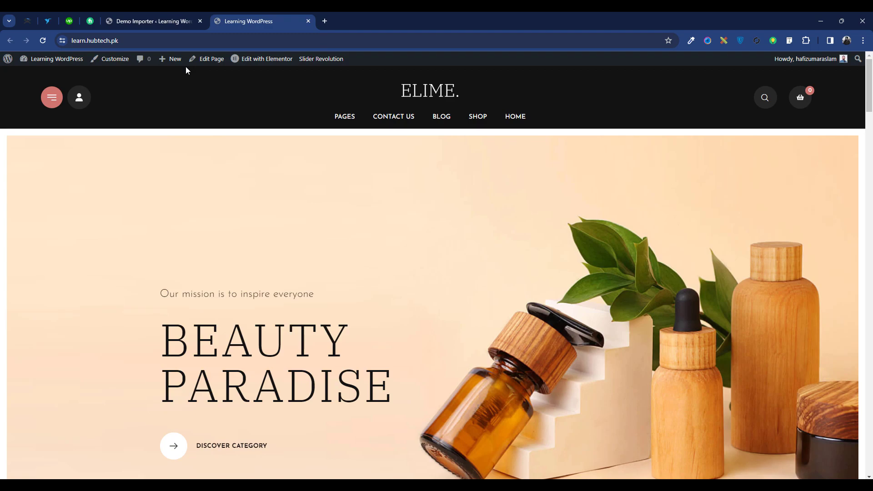
Switch back to the WordPress dashboard and open the Customizer for the active Elime theme.
{"action": "left_click", "coordinate": [124, 18]}
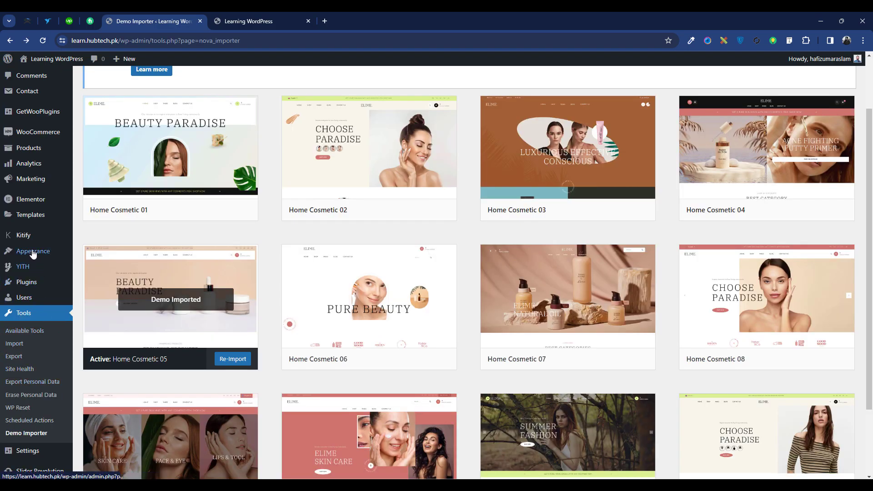
{"action": "mouse_move", "coordinate": [28, 239]}
{"action": "scroll", "coordinate": [27, 237], "scroll_direction": "up", "scroll_amount": 2}
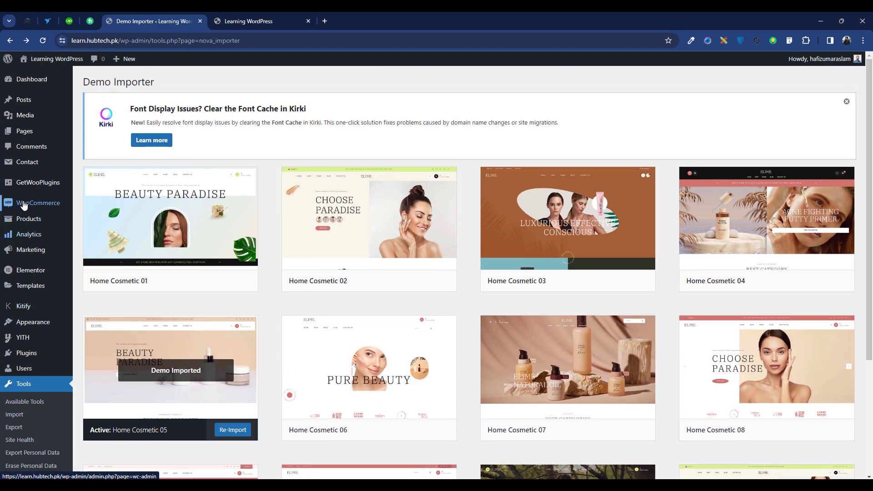
{"action": "mouse_move", "coordinate": [33, 223]}
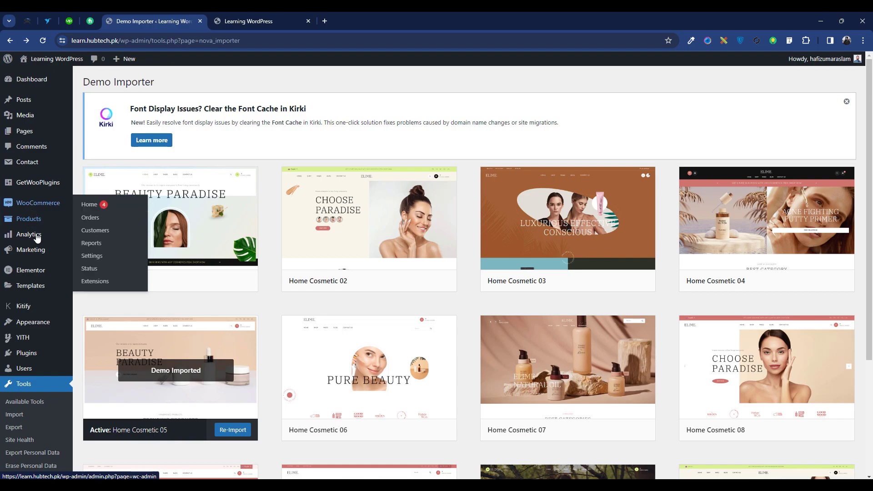
{"action": "scroll", "coordinate": [37, 327], "scroll_direction": "down", "scroll_amount": 3}
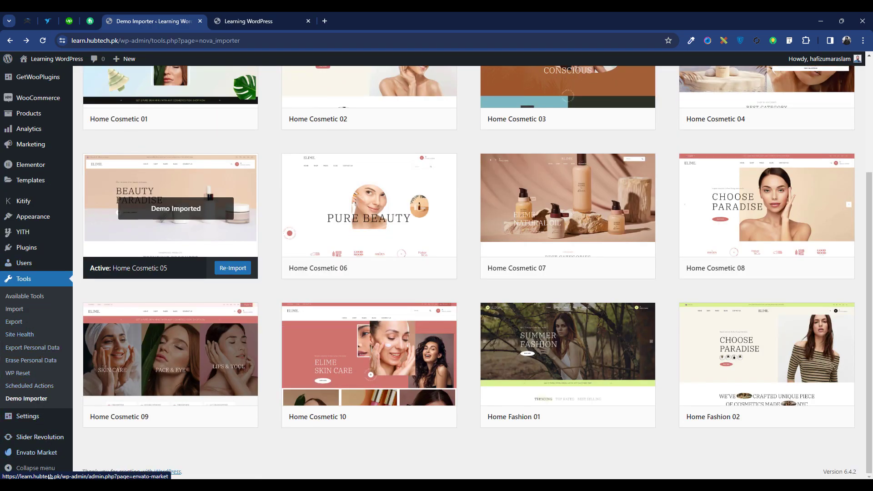
{"action": "mouse_move", "coordinate": [58, 440]}
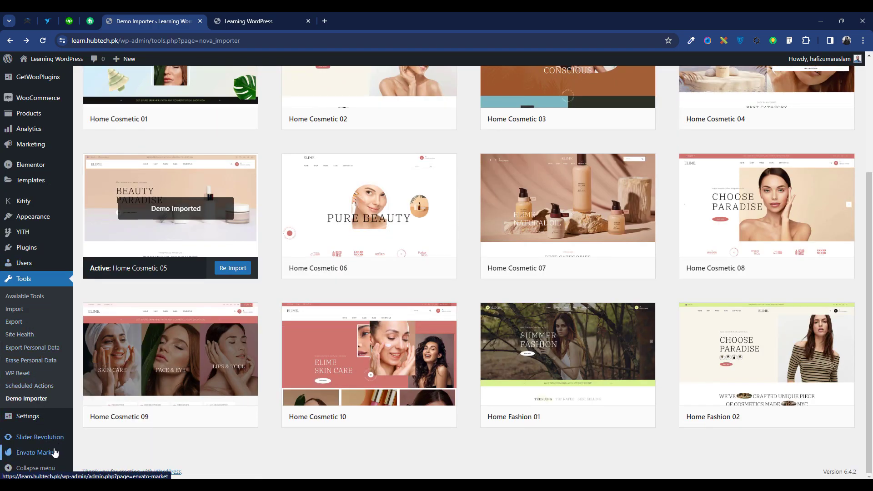
{"action": "mouse_move", "coordinate": [54, 417]}
{"action": "scroll", "coordinate": [54, 416], "scroll_direction": "up", "scroll_amount": 1}
{"action": "scroll", "coordinate": [32, 298], "scroll_direction": "up", "scroll_amount": 3}
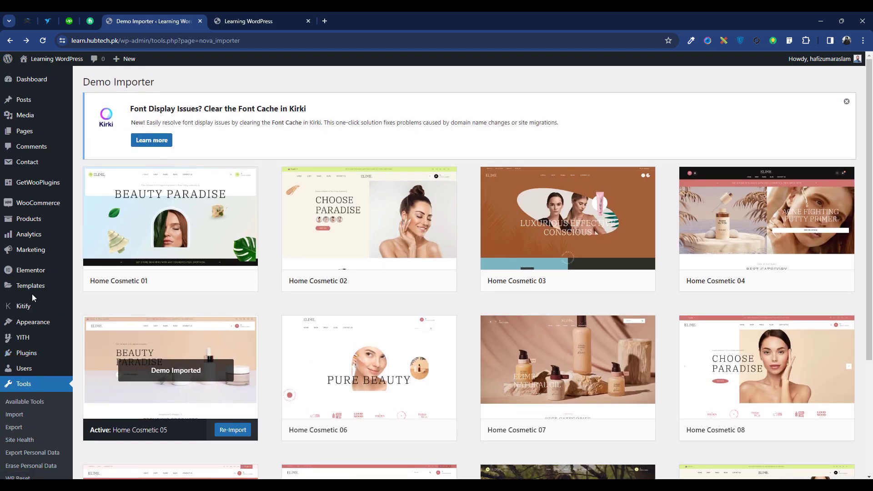
{"action": "mouse_move", "coordinate": [32, 291]}
{"action": "mouse_move", "coordinate": [51, 331]}
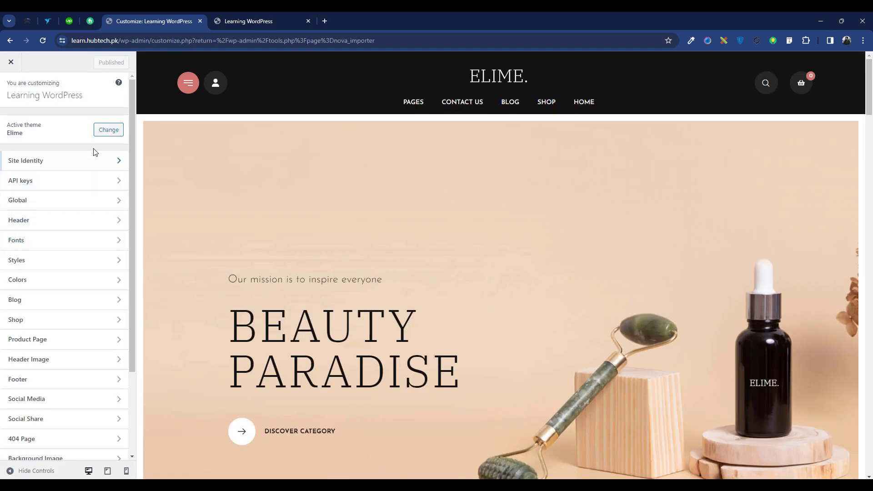
Look over the site preview and the list of settings sections in the Customizer.
{"action": "scroll", "coordinate": [421, 300], "scroll_direction": "down", "scroll_amount": 5}
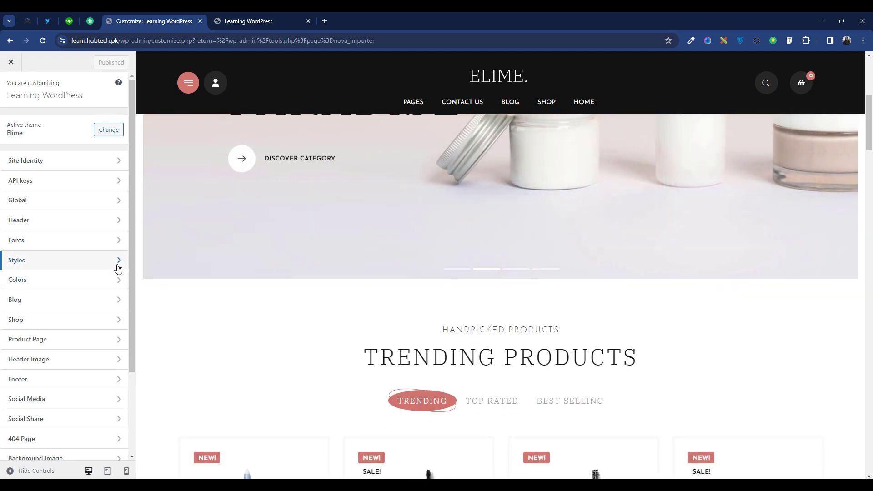
{"action": "scroll", "coordinate": [118, 268], "scroll_direction": "down", "scroll_amount": 3}
{"action": "scroll", "coordinate": [118, 269], "scroll_direction": "up", "scroll_amount": 3}
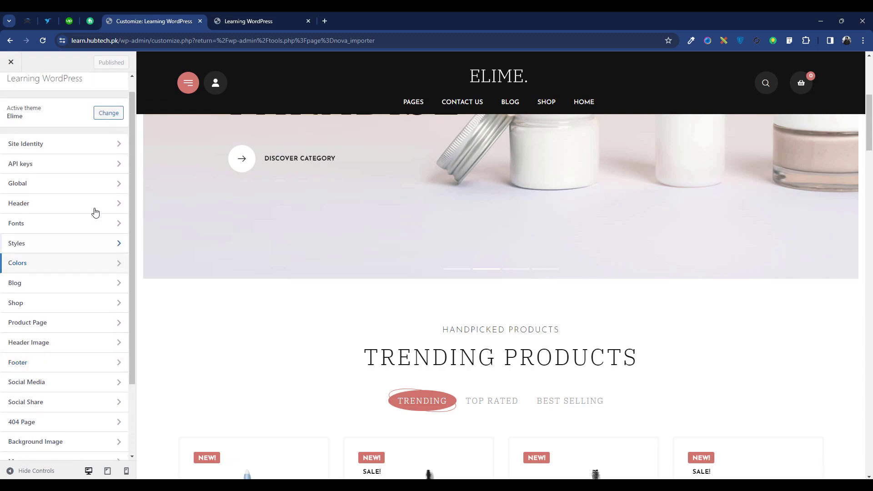
Review the Site Identity settings and open the Instagram Access Token setting within API keys.
{"action": "left_click", "coordinate": [72, 140]}
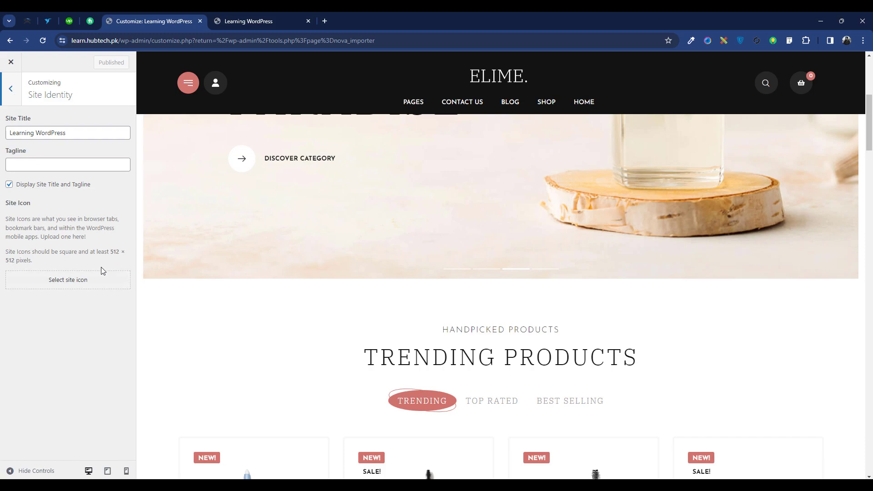
{"action": "left_click", "coordinate": [9, 91]}
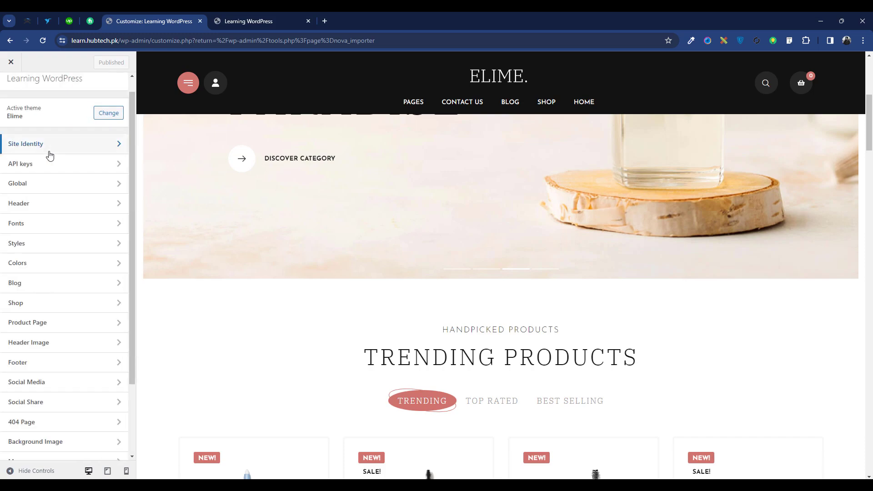
{"action": "left_click", "coordinate": [55, 171]}
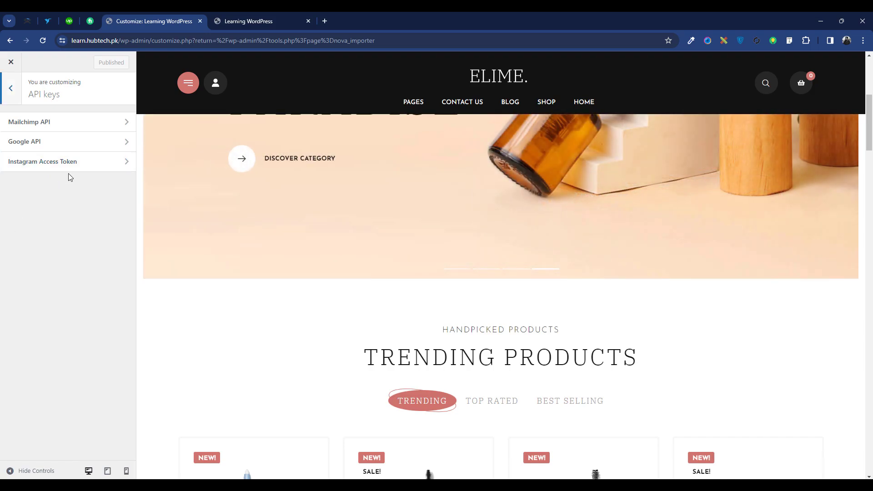
{"action": "left_click", "coordinate": [83, 168]}
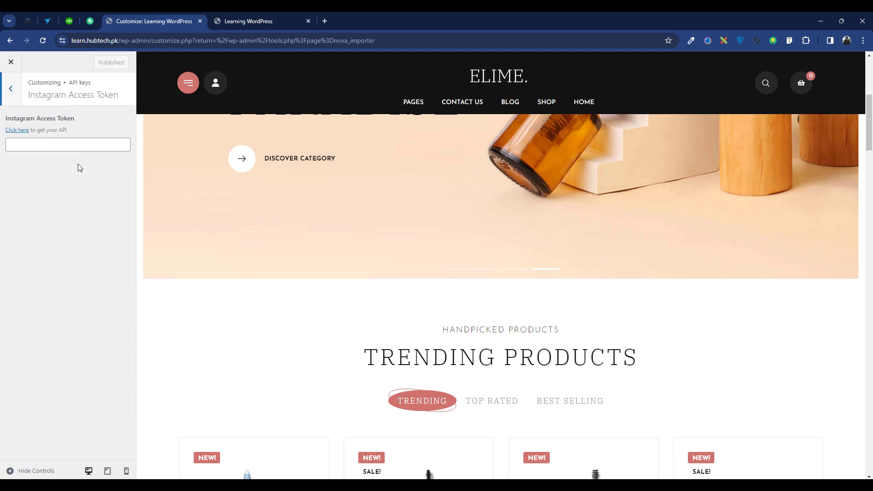
Review the Google API and Mailchimp API settings within API keys, and return to the main list of Customizer sections.
{"action": "left_click", "coordinate": [6, 88]}
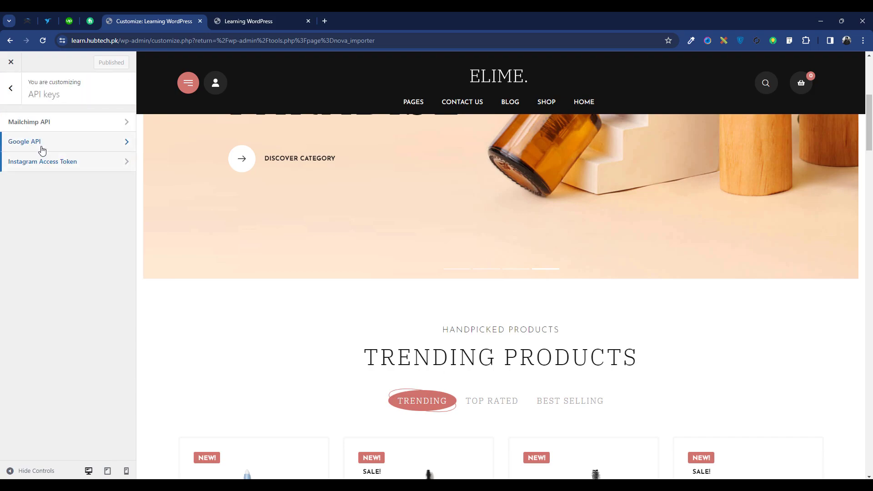
{"action": "left_click", "coordinate": [42, 150]}
{"action": "left_click", "coordinate": [10, 89]}
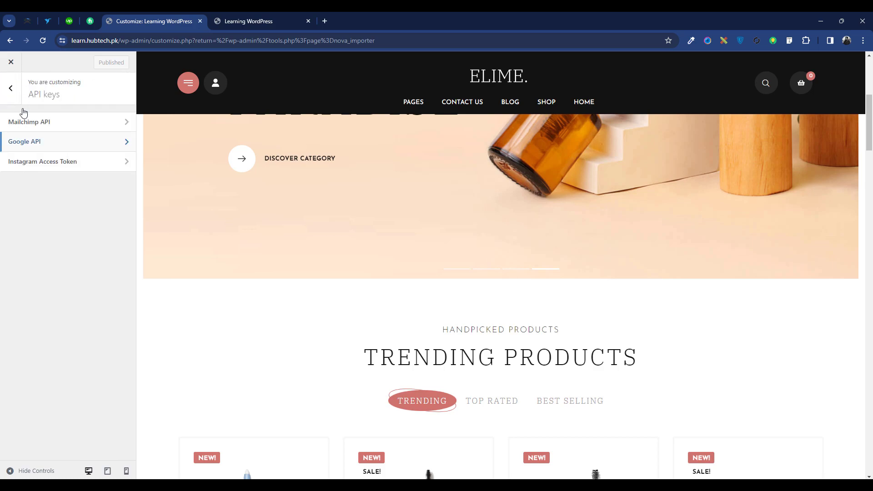
{"action": "left_click", "coordinate": [47, 120]}
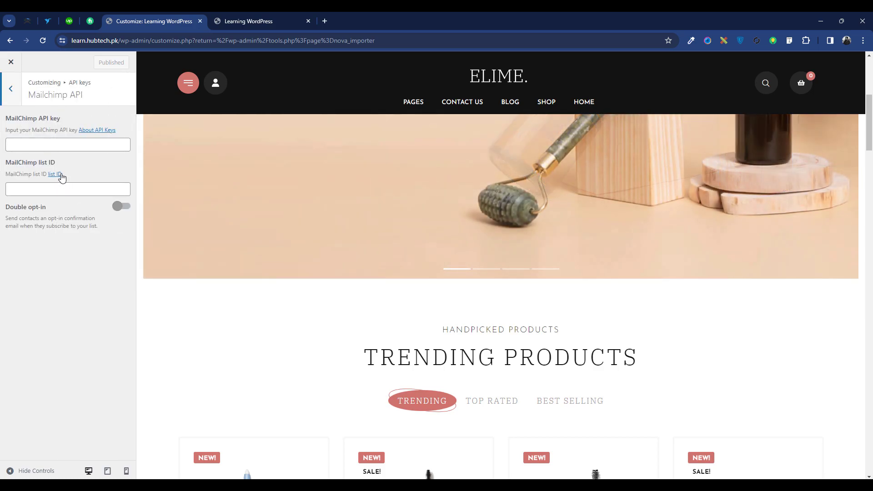
{"action": "left_click", "coordinate": [11, 89]}
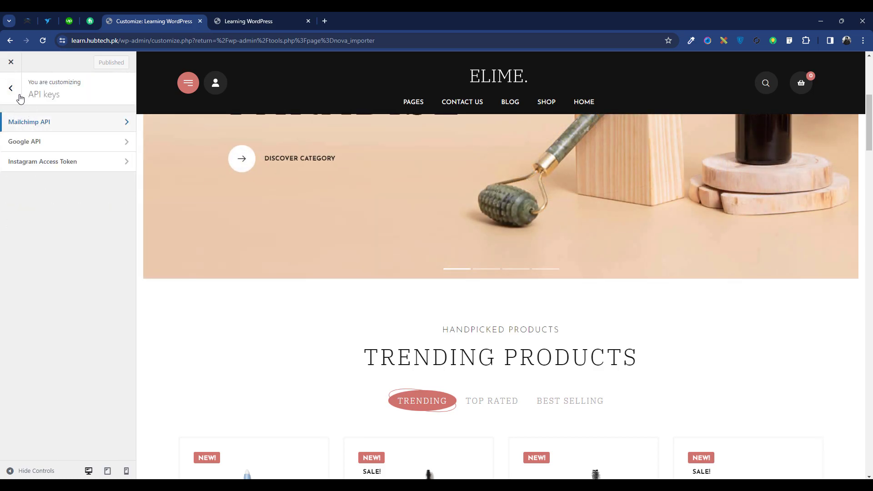
{"action": "left_click", "coordinate": [11, 88]}
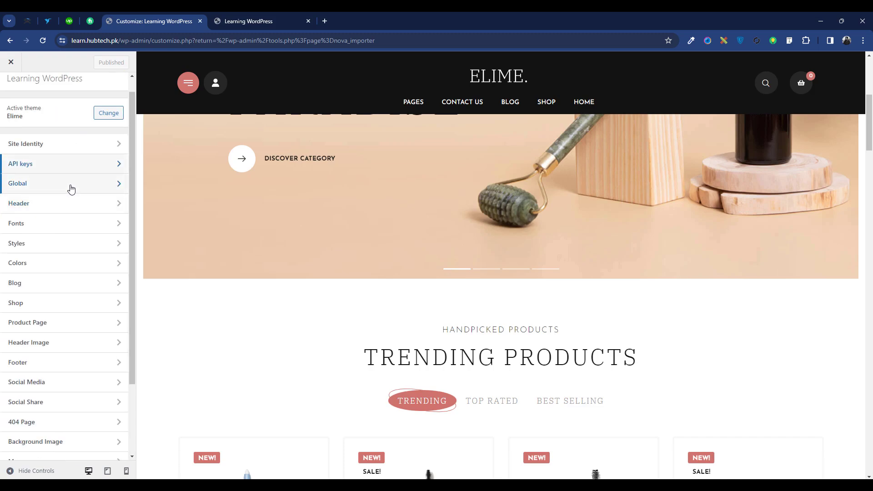
Enable the Site Preloader in the Global settings and return to the main list of Customizer sections.
{"action": "left_click", "coordinate": [71, 190]}
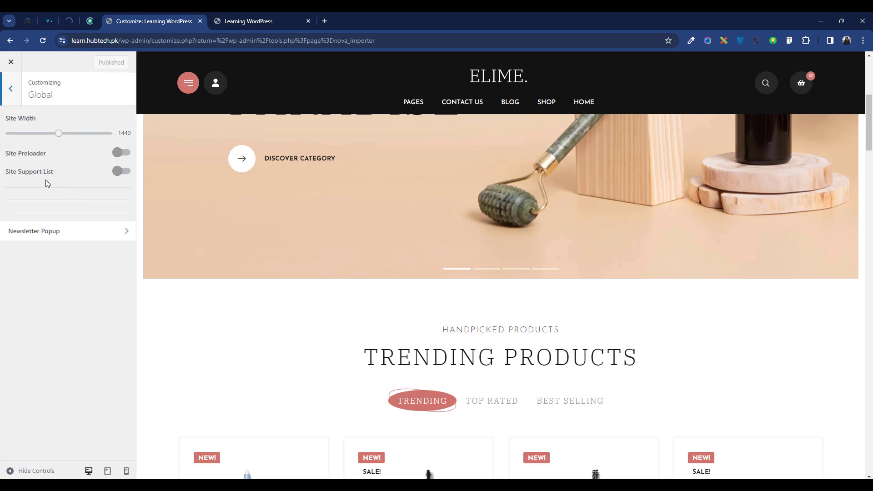
{"action": "left_click", "coordinate": [130, 155]}
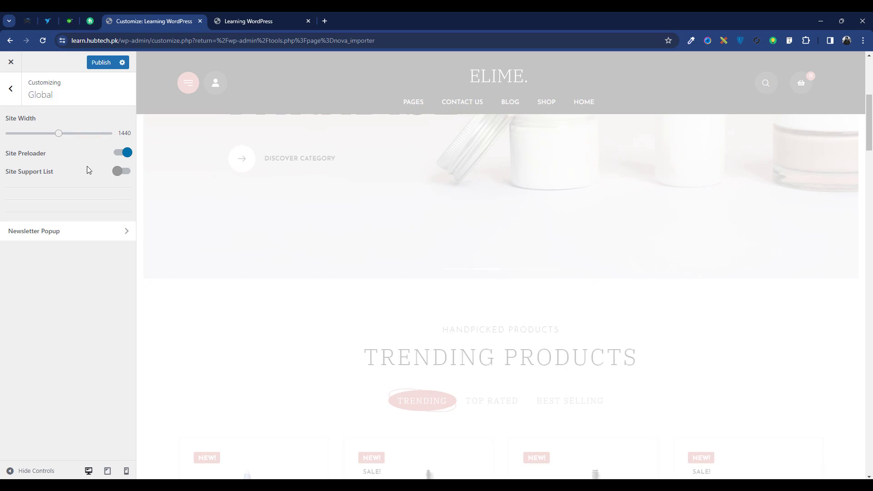
{"action": "left_click", "coordinate": [11, 89]}
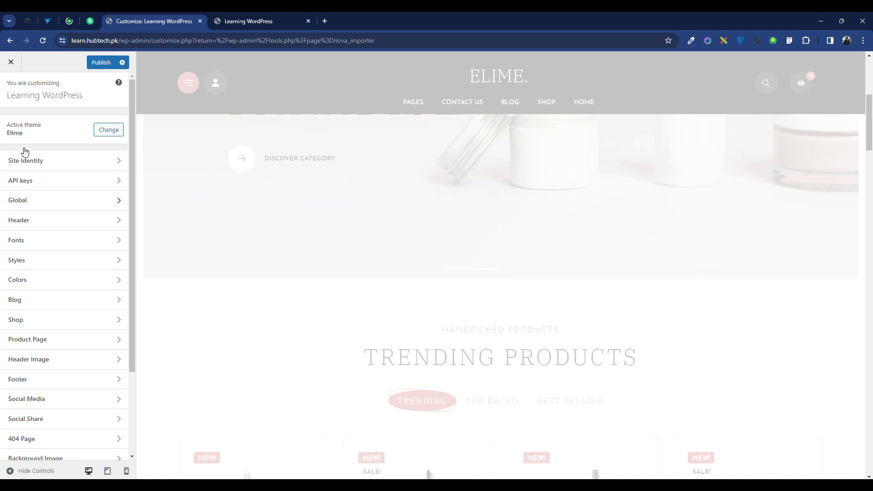
{"action": "scroll", "coordinate": [45, 223], "scroll_direction": "down", "scroll_amount": 1}
{"action": "left_click", "coordinate": [45, 222]}
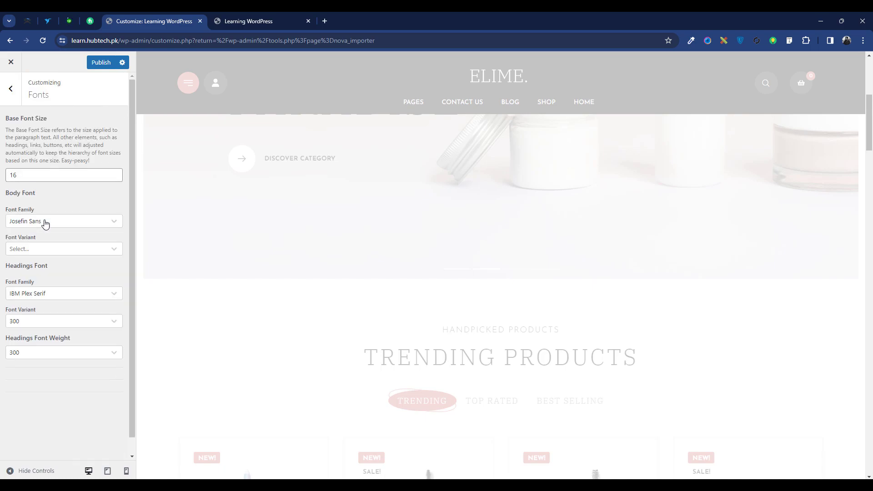
{"action": "left_click", "coordinate": [8, 98]}
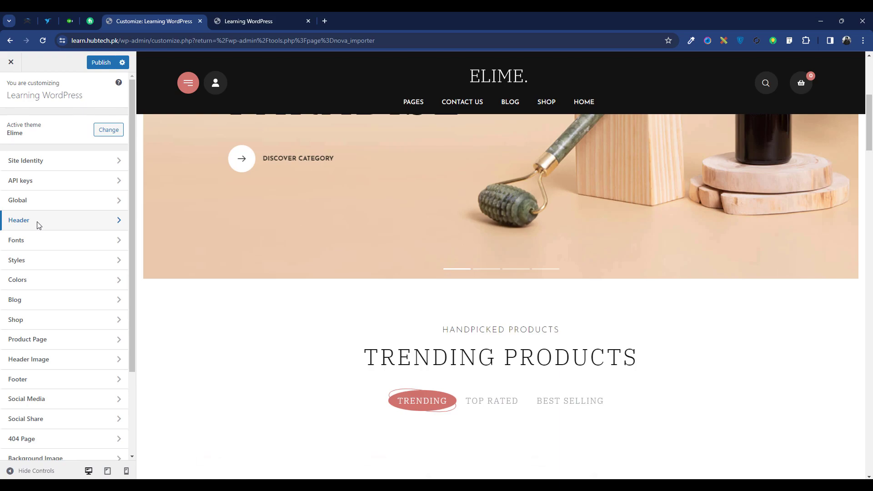
Look over the Header section, including the Header Template choices and the options in its Settings subsection.
{"action": "left_click", "coordinate": [38, 222]}
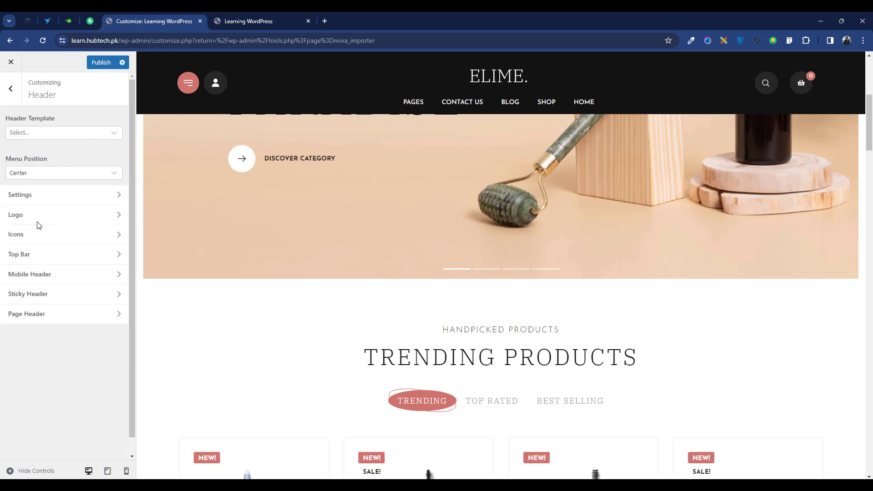
{"action": "left_click", "coordinate": [44, 133]}
{"action": "left_click", "coordinate": [45, 133]}
{"action": "left_click", "coordinate": [56, 195]}
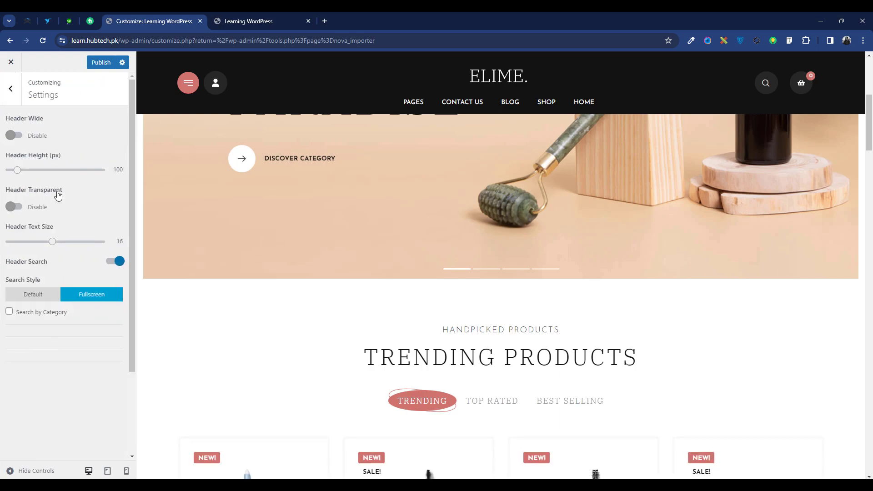
{"action": "left_click", "coordinate": [14, 103]}
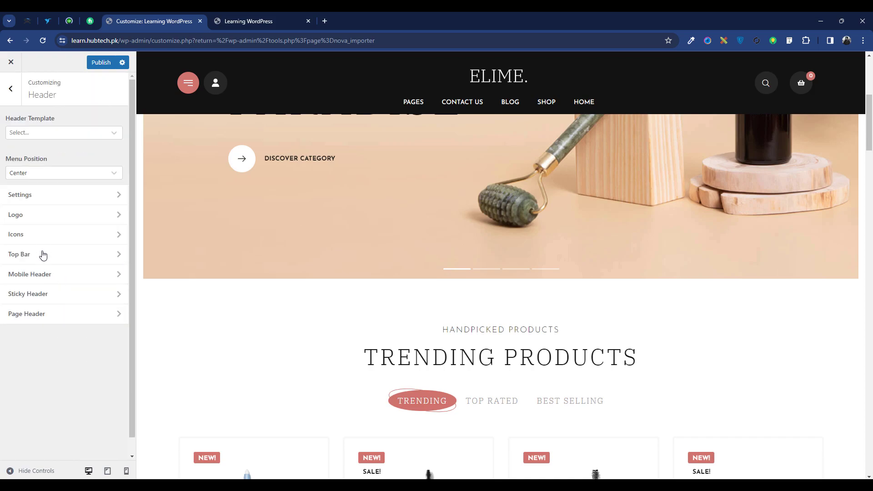
Review the header's Logo and Icons options, and return to the main list of Customizer sections.
{"action": "left_click", "coordinate": [40, 215]}
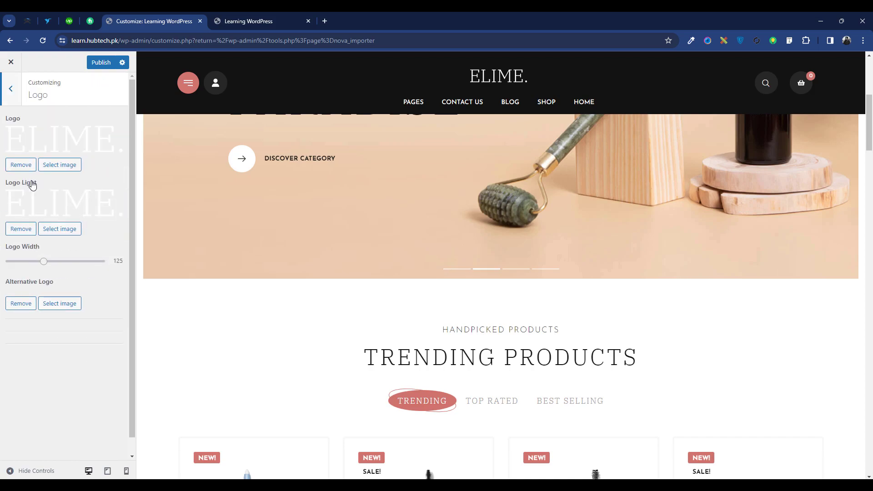
{"action": "left_click", "coordinate": [11, 88]}
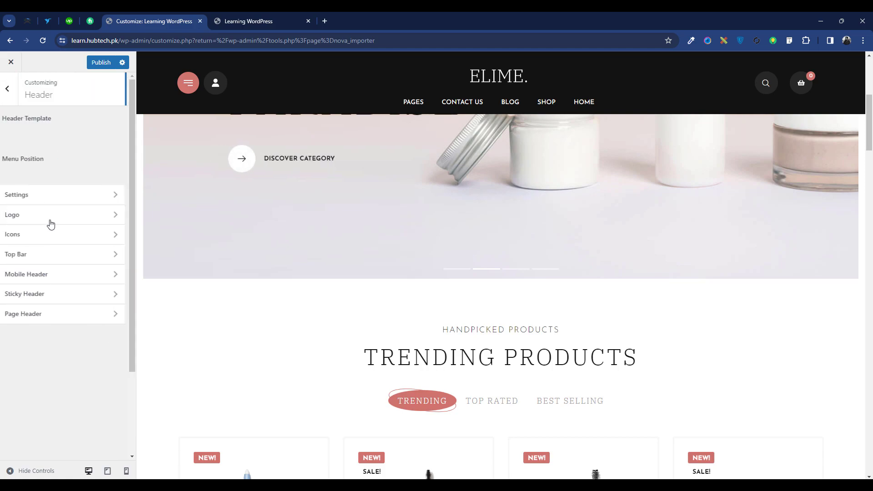
{"action": "left_click", "coordinate": [17, 240]}
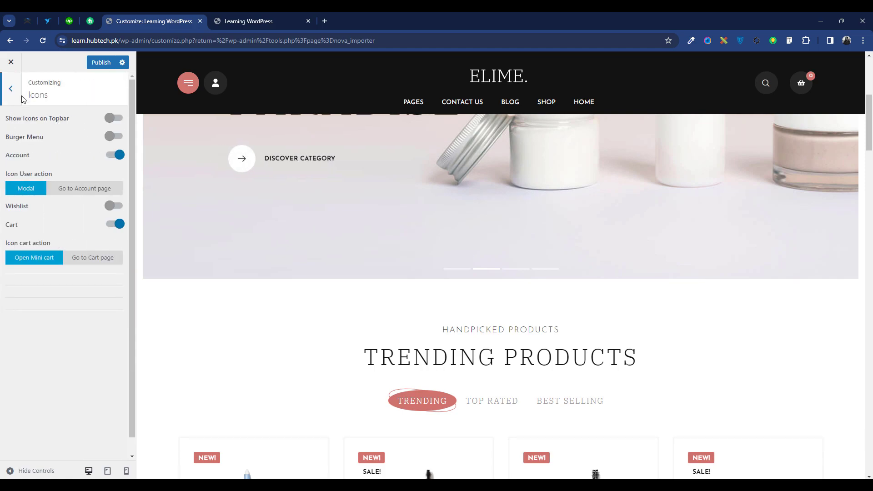
{"action": "left_click", "coordinate": [11, 88]}
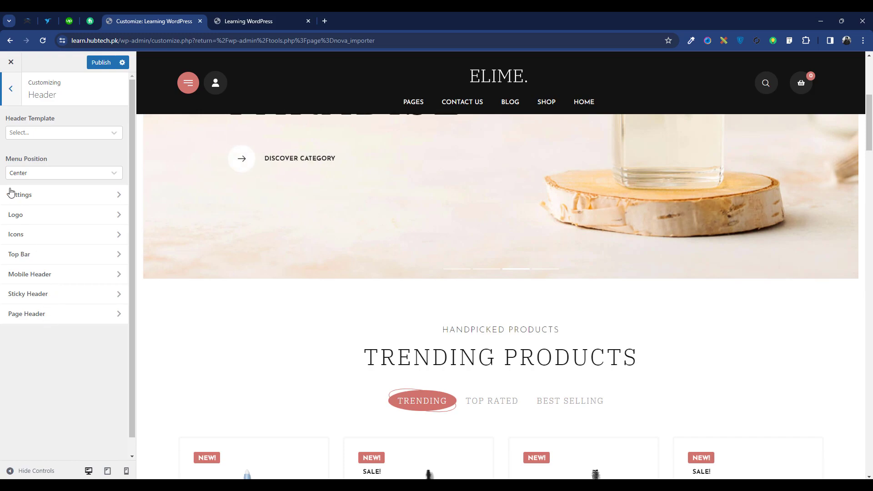
{"action": "left_click", "coordinate": [10, 99]}
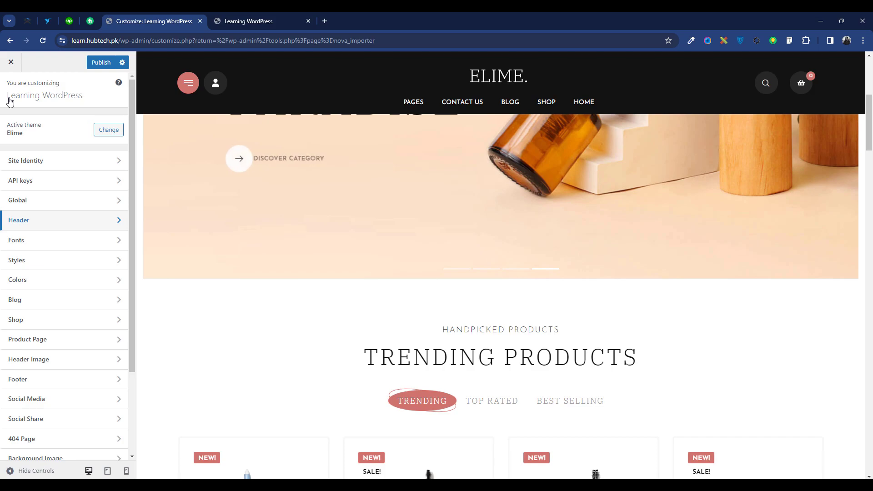
Examine the Fonts, Styles and Colors sections in turn, returning to the main list of Customizer sections.
{"action": "left_click", "coordinate": [16, 241]}
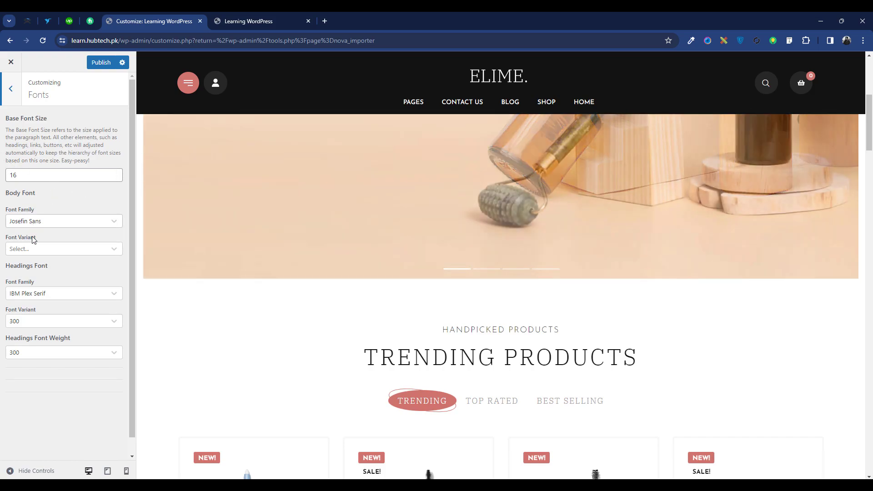
{"action": "left_click", "coordinate": [11, 89]}
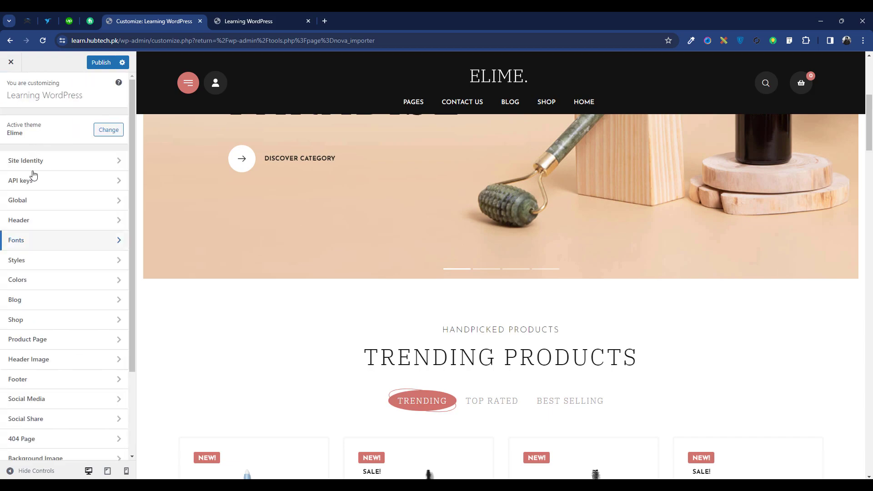
{"action": "left_click", "coordinate": [32, 266]}
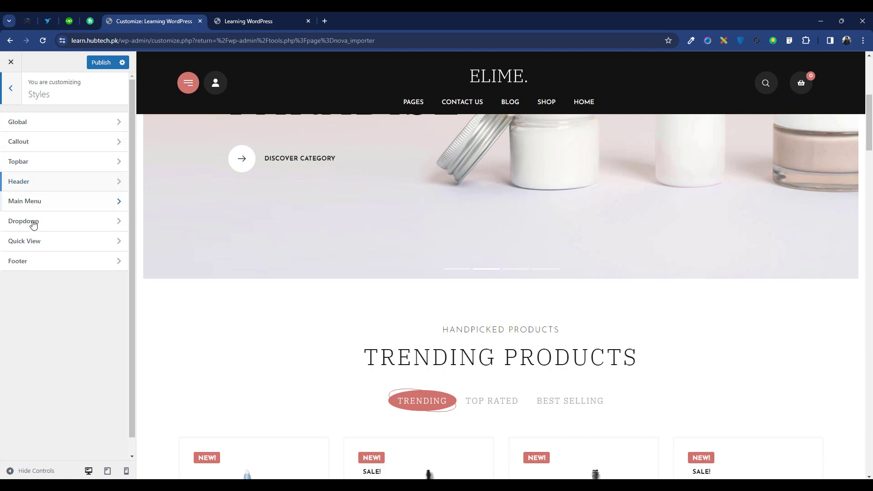
{"action": "left_click", "coordinate": [10, 88]}
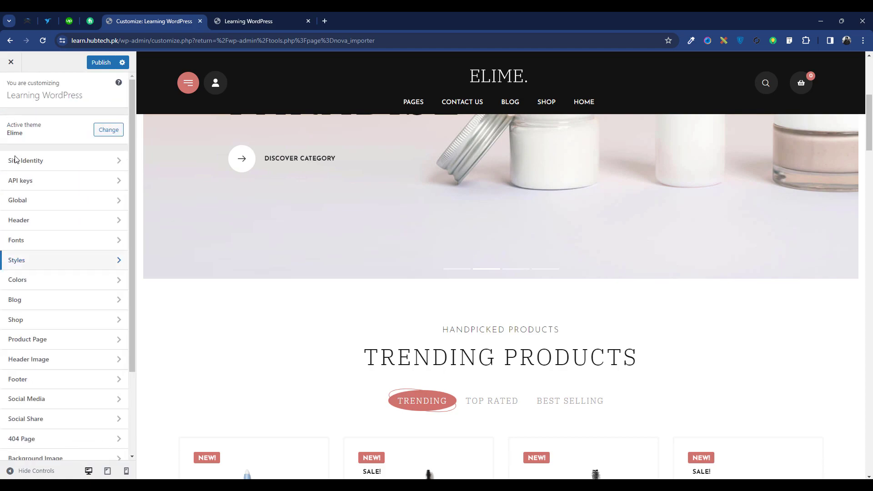
{"action": "left_click", "coordinate": [27, 280]}
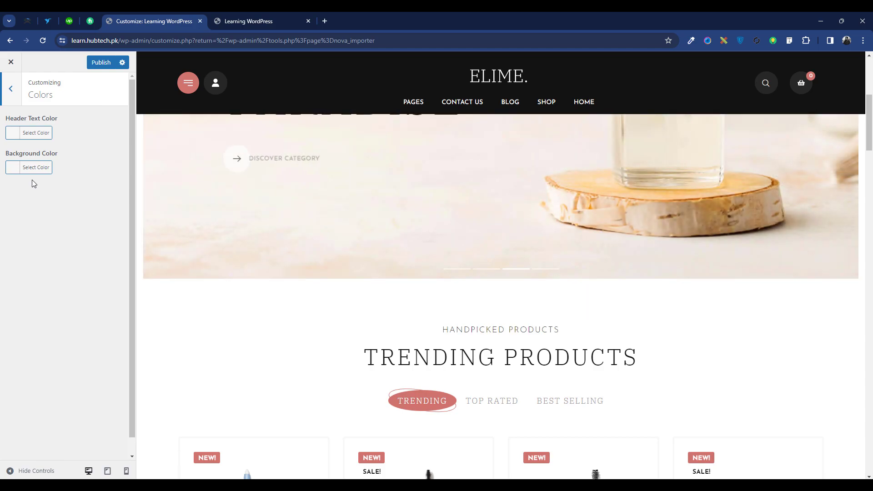
{"action": "left_click", "coordinate": [12, 91]}
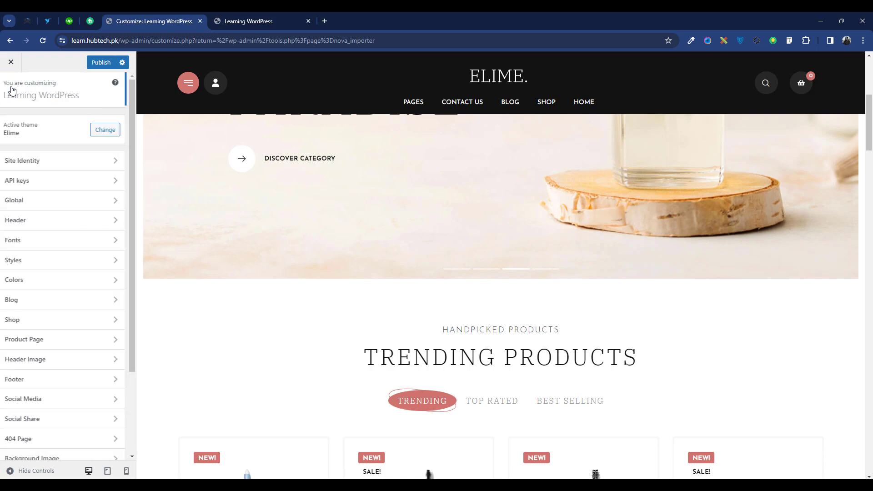
Review the Blog section's Blog Archives options, including the Blog Layout choices, and its Single Post settings.
{"action": "left_click", "coordinate": [28, 307]}
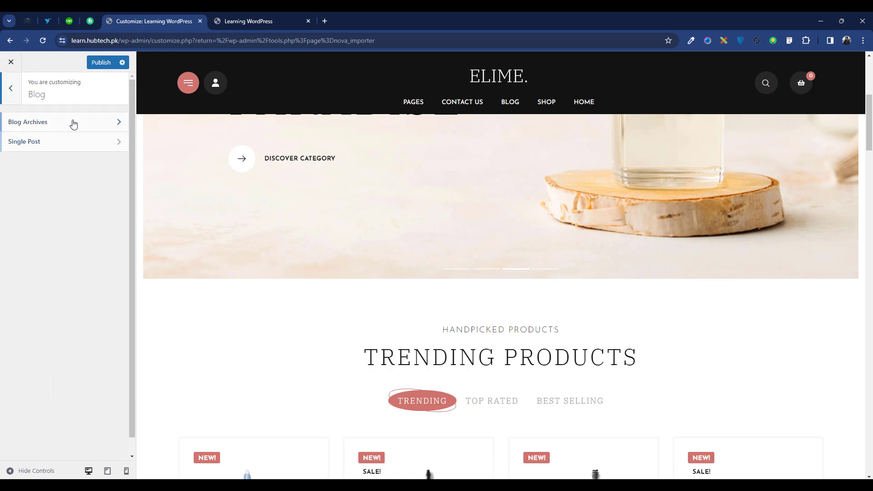
{"action": "left_click", "coordinate": [74, 125]}
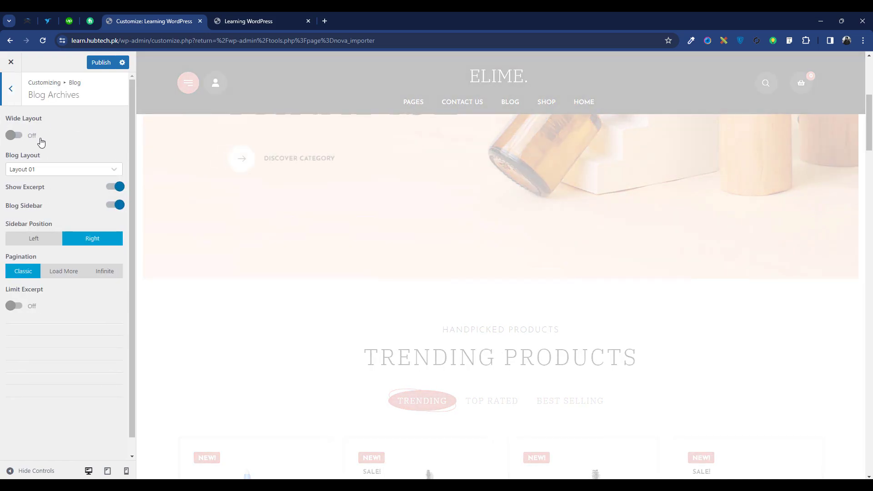
{"action": "left_click", "coordinate": [51, 170]}
{"action": "left_click", "coordinate": [51, 169]}
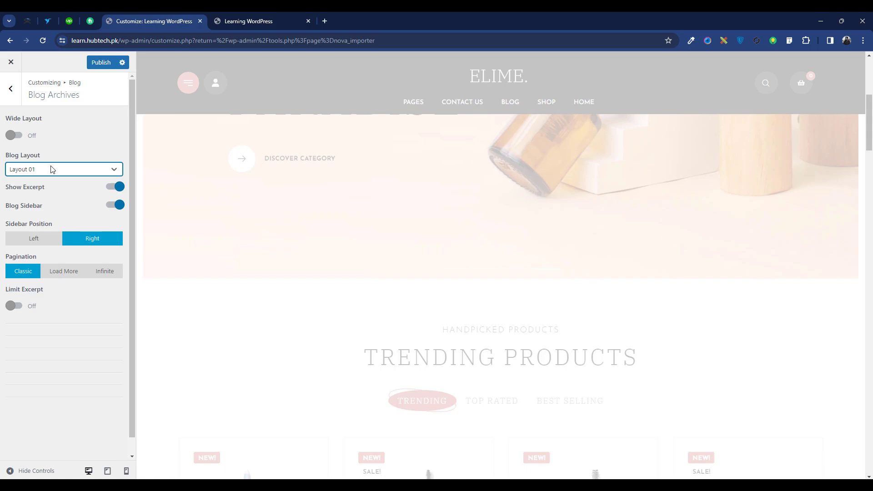
{"action": "left_click", "coordinate": [15, 84]}
{"action": "left_click", "coordinate": [40, 143]}
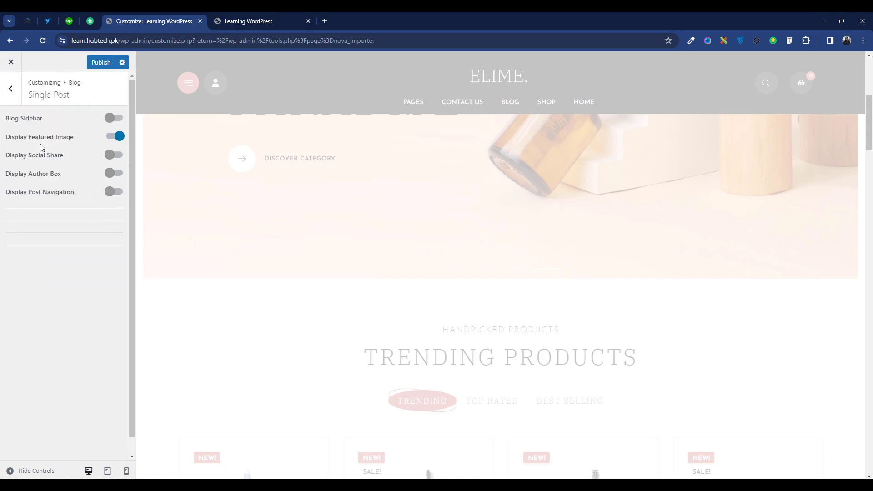